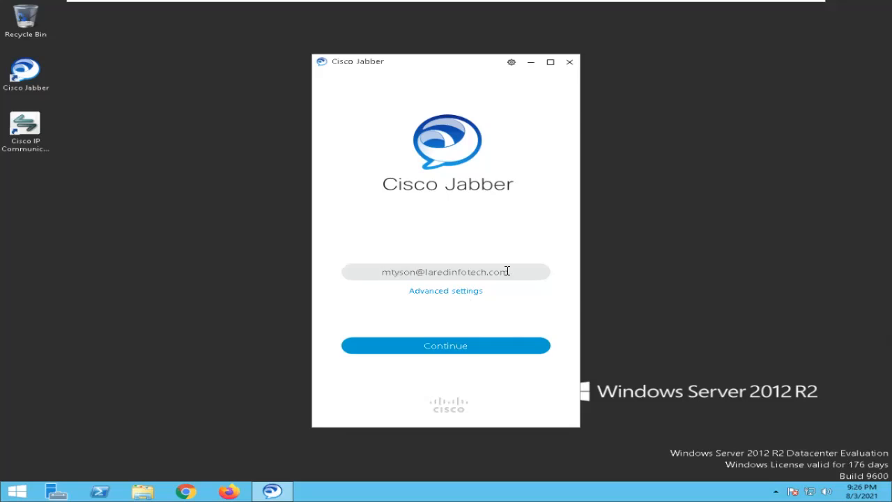
# - Try to continue the Jabber sign-in with the entered user address, and switch to DNS Manager on the DC ActiveDirectory virtual machine
pyautogui.press('Return')
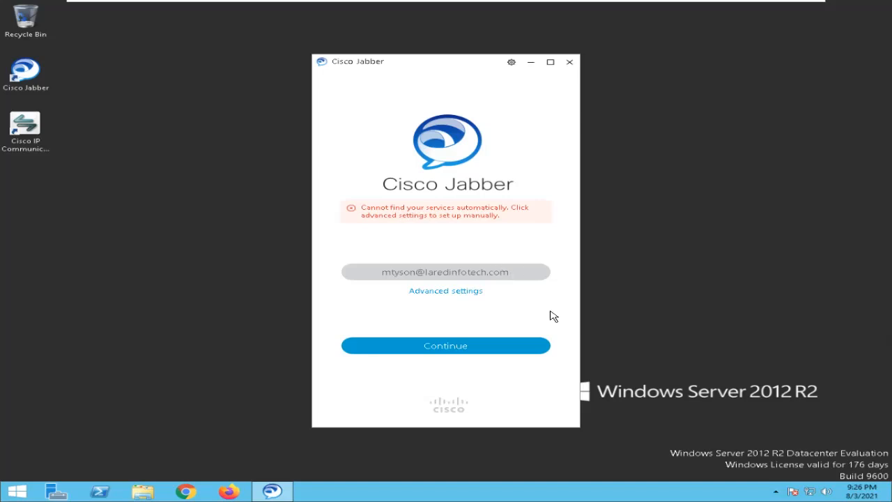
pyautogui.moveTo(606, 6)
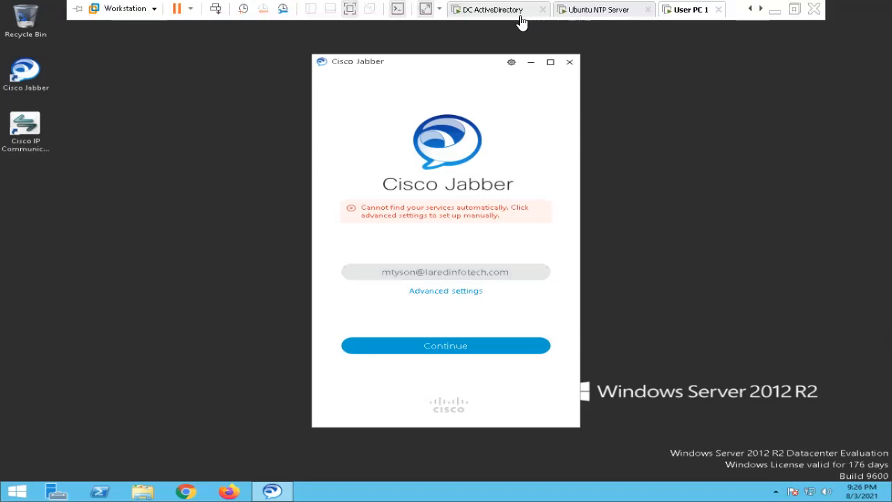
pyautogui.click(478, 9)
pyautogui.click(234, 306)
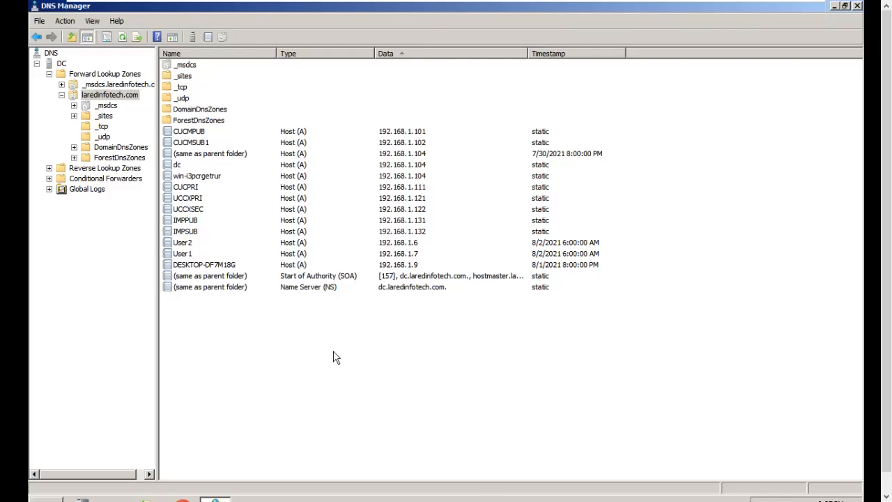
# - Look through the forward and reverse lookup zones of the DC server
pyautogui.click(60, 64)
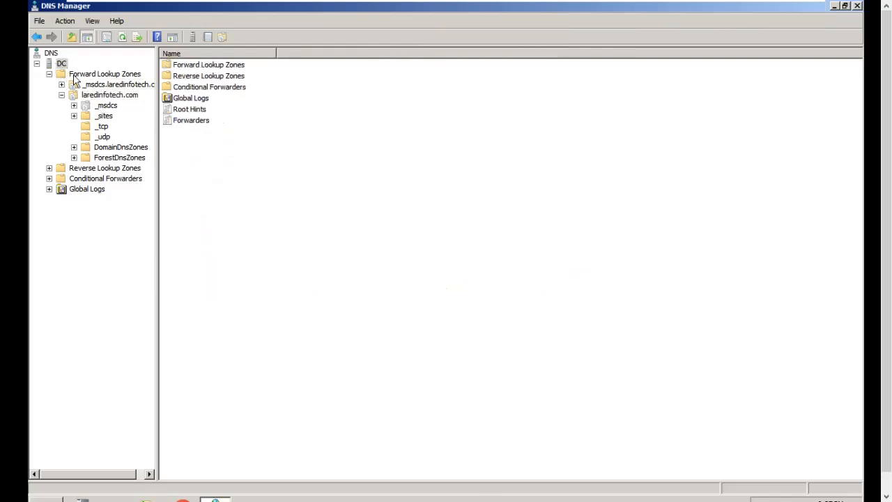
pyautogui.click(98, 96)
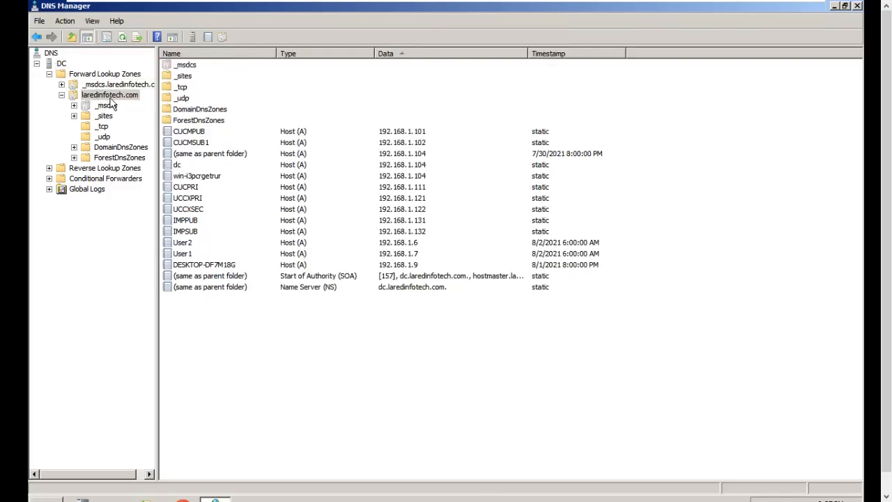
pyautogui.click(50, 75)
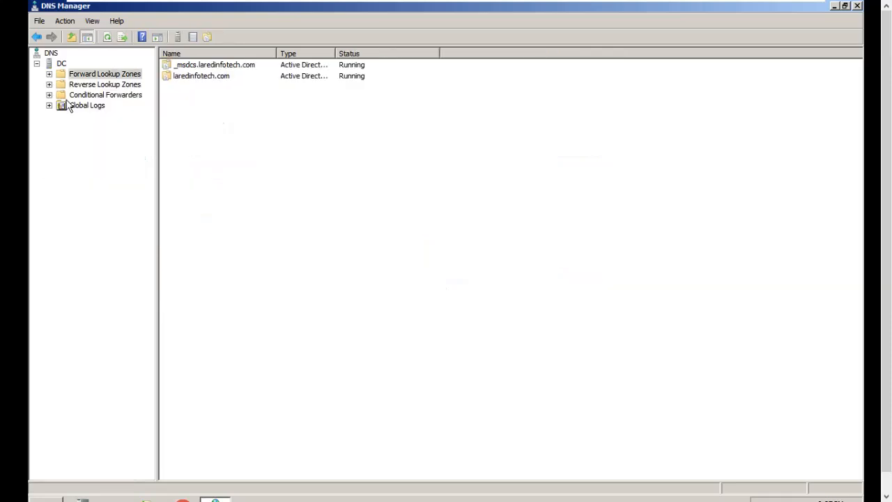
pyautogui.click(115, 85)
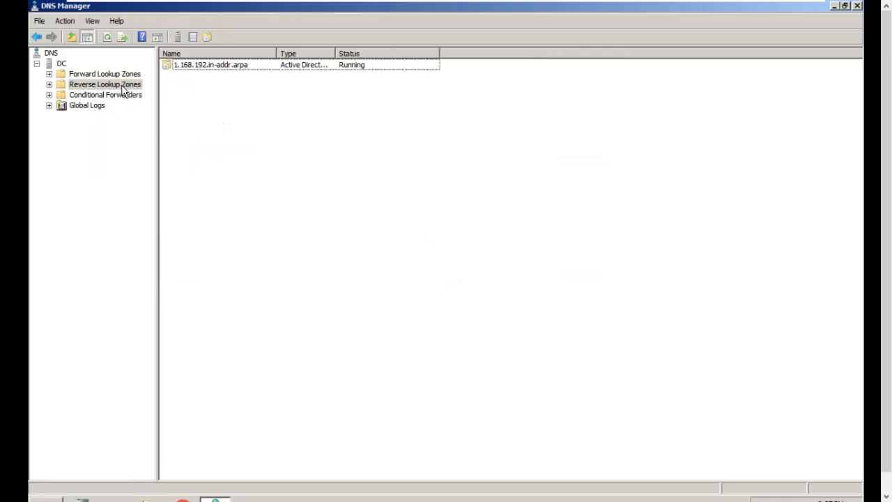
pyautogui.click(104, 73)
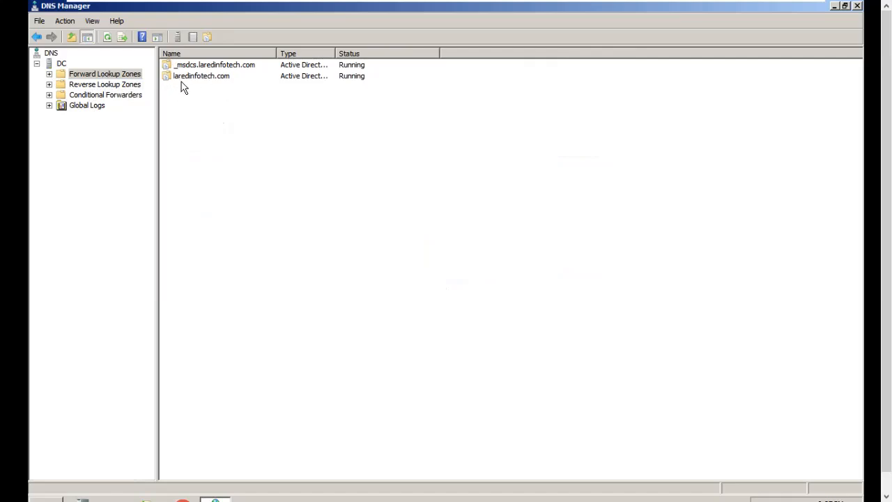
# - Start a new Service Location (SRV) record in the laredinfotech.com forward lookup zone
pyautogui.doubleClick(108, 74)
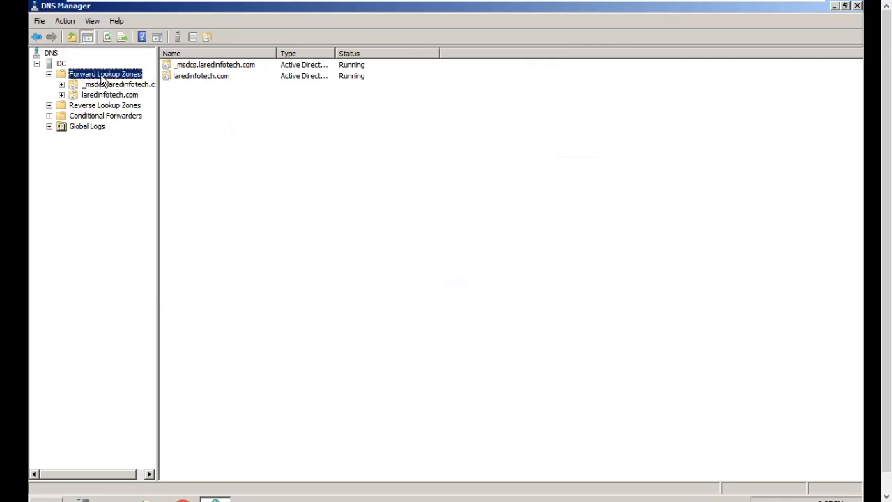
pyautogui.doubleClick(102, 96)
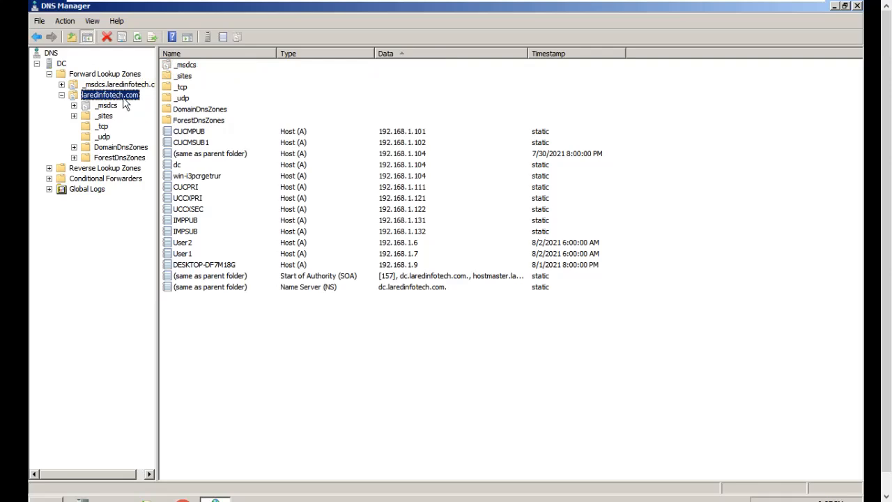
pyautogui.click(223, 39)
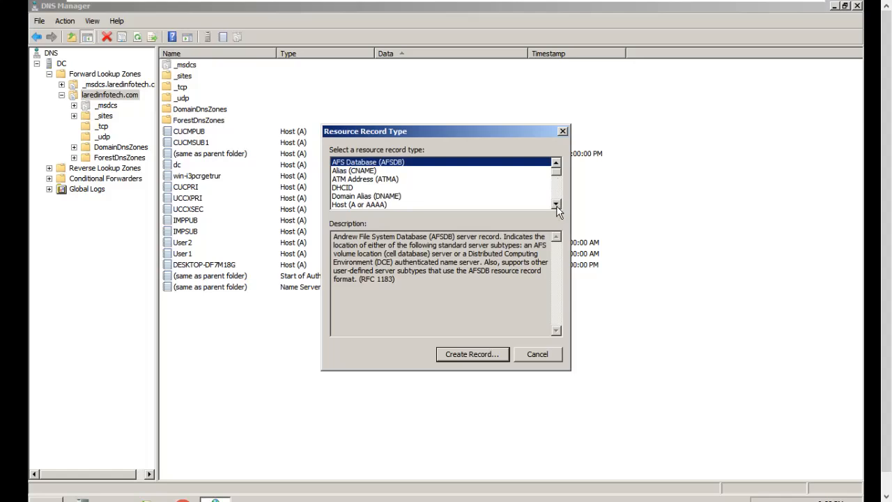
pyautogui.moveTo(556, 205); pyautogui.dragTo(556, 206)
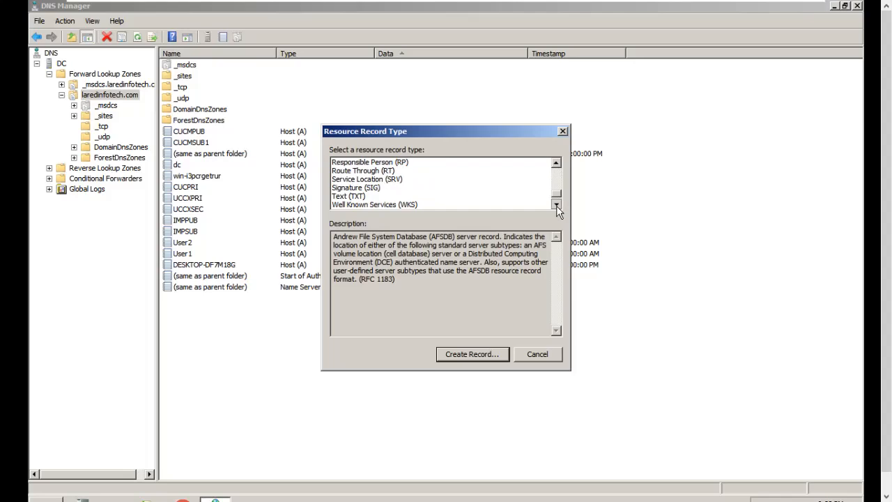
pyautogui.click(362, 179)
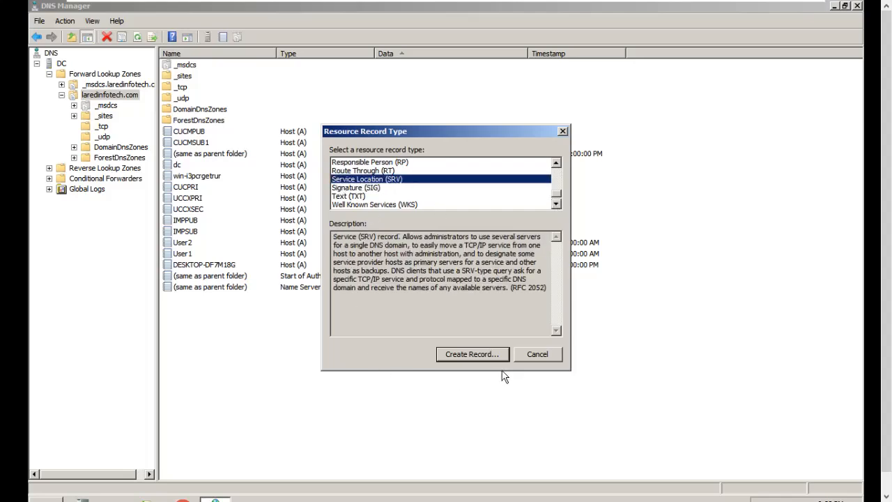
pyautogui.click(474, 354)
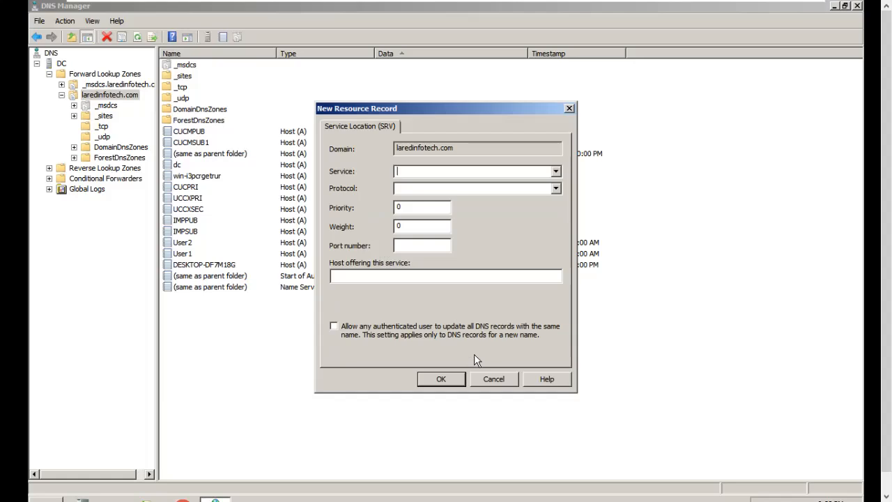
# - Set the new record's service to _cisco-uds and its protocol to _tcp
pyautogui.write('+')
pyautogui.press('BackSpace')
pyautogui.write(')')
pyautogui.press('BackSpace')
pyautogui.write('_cisco-uds')
pyautogui.hotkey('shift', 'Right')
pyautogui.hotkey('shift', 'Right')
pyautogui.hotkey('shift', 'Right')
pyautogui.click(419, 170)
pyautogui.press('Right')
pyautogui.write('_tcp')
# - Set the _cisco-uds record's priority to 0, weight to 0 and port number to 8443
pyautogui.press('Tab')
pyautogui.write('1')
pyautogui.press('BackSpace')
pyautogui.write('0')
pyautogui.press('Tab')
pyautogui.write('0')
pyautogui.hotkey('shift', 'Tab')
pyautogui.hotkey('shift', 'Tab')
pyautogui.write('1')
pyautogui.press('BackSpace')
pyautogui.write('2')
pyautogui.press('BackSpace')
pyautogui.write('0')
pyautogui.press('Tab')
pyautogui.press('Tab')
pyautogui.write('84')
pyautogui.write('43')
# - Enter cucmpub.laredinfotech.com as the host offering the service, create the record, and finish adding records
pyautogui.write('cucm')
pyautogui.write('pub')
pyautogui.write('.')
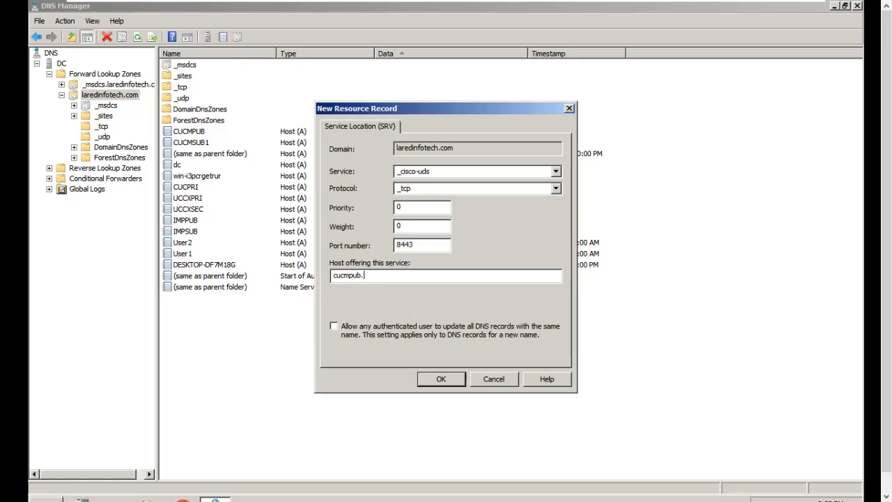
pyautogui.write('flaredinfotech.com')
pyautogui.click(447, 172)
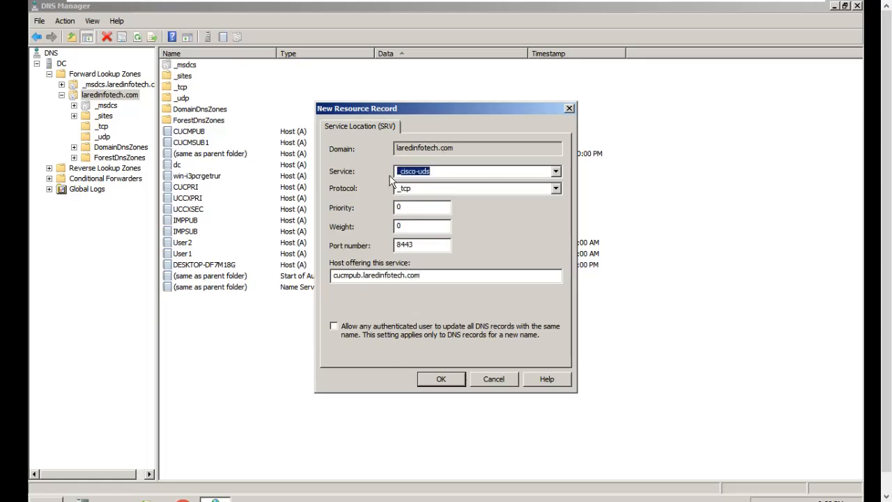
pyautogui.click(445, 380)
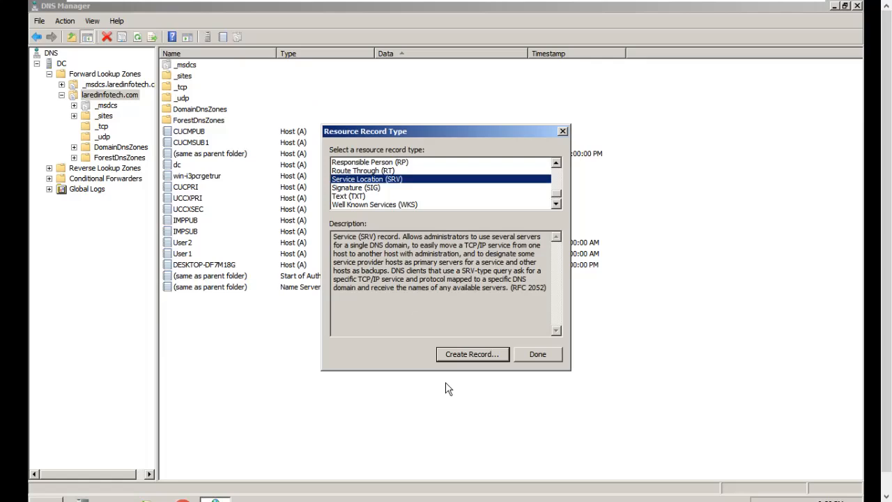
pyautogui.click(538, 354)
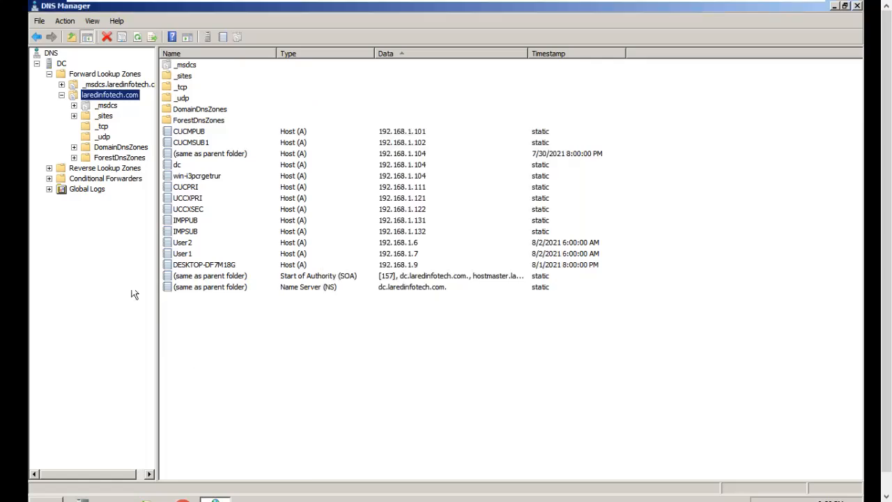
# - Check the properties of the _cisco-uds record in the zone's _tcp folder
pyautogui.click(102, 128)
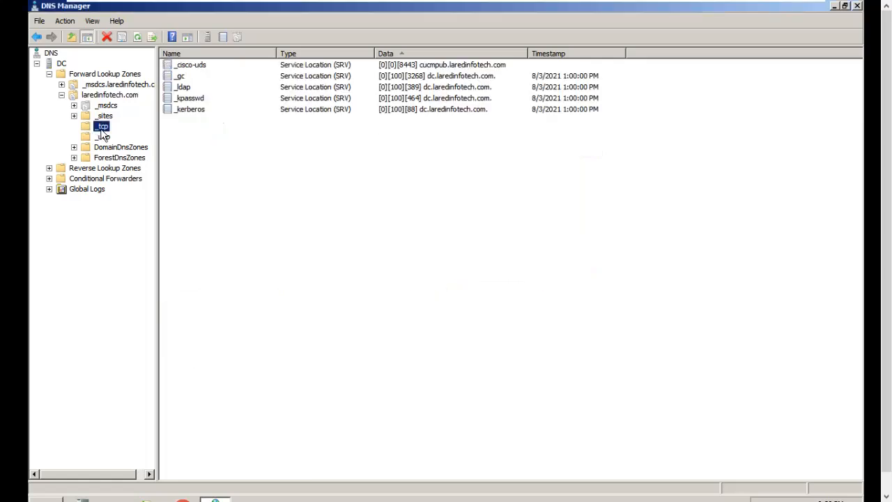
pyautogui.click(211, 67)
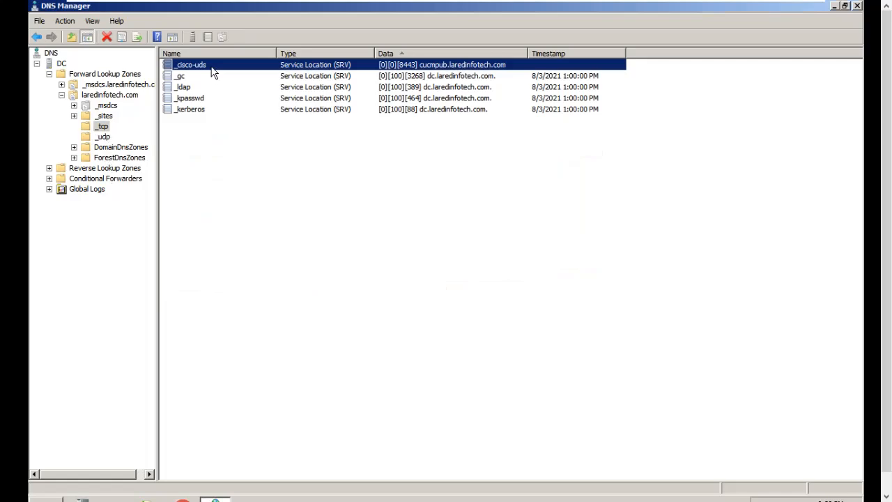
pyautogui.doubleClick(317, 68)
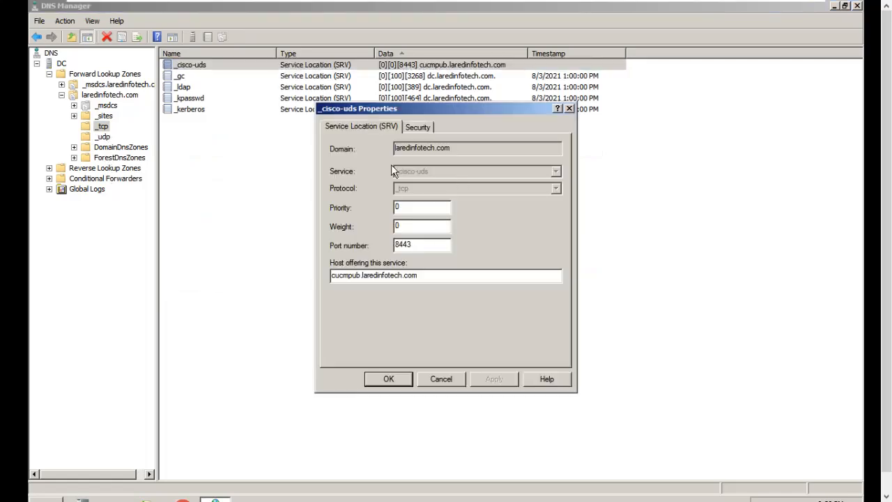
pyautogui.click(441, 381)
# - Start another Service Location (SRV) record in the laredinfotech.com zone
pyautogui.click(91, 96)
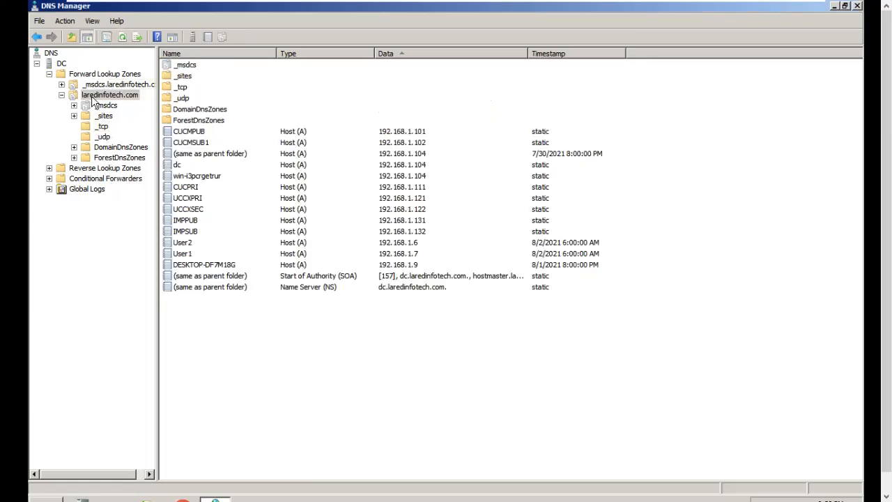
pyautogui.rightClick(91, 96)
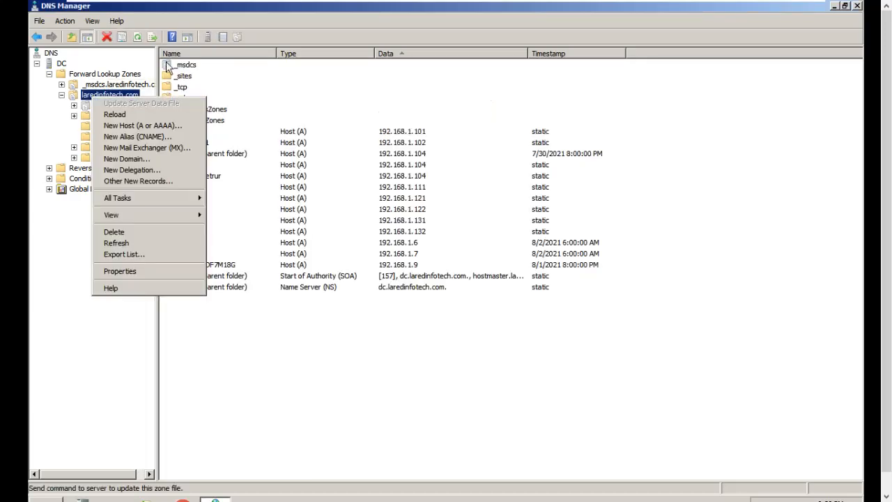
pyautogui.click(146, 183)
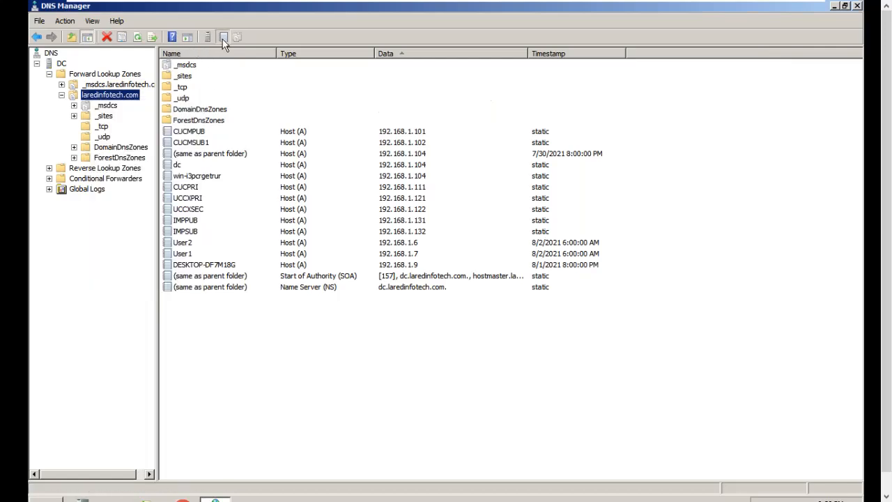
pyautogui.scroll(-6, 447, 183)
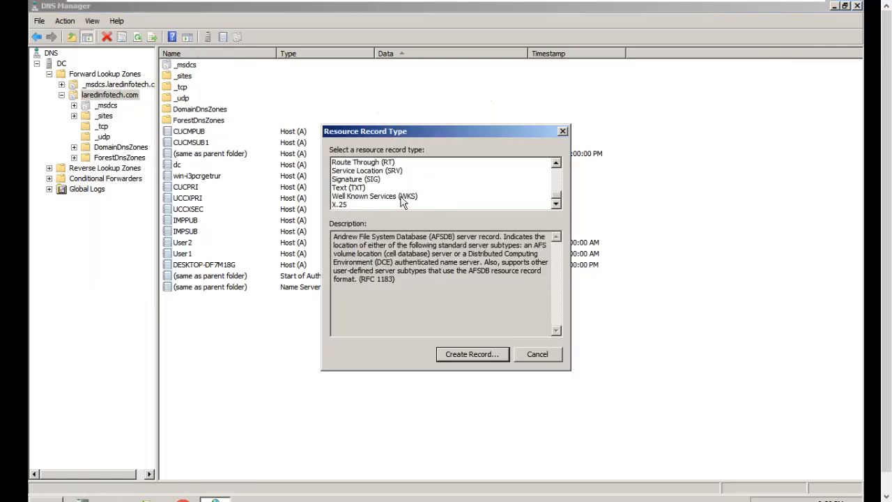
pyautogui.click(394, 171)
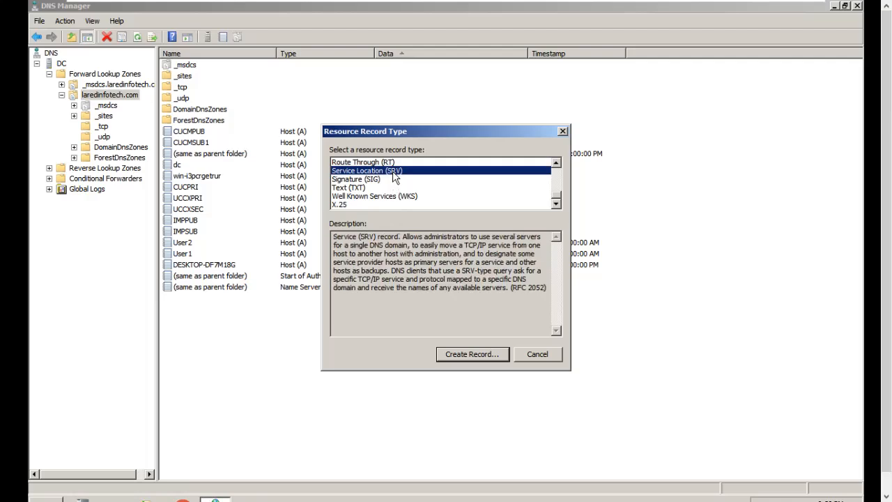
pyautogui.click(451, 354)
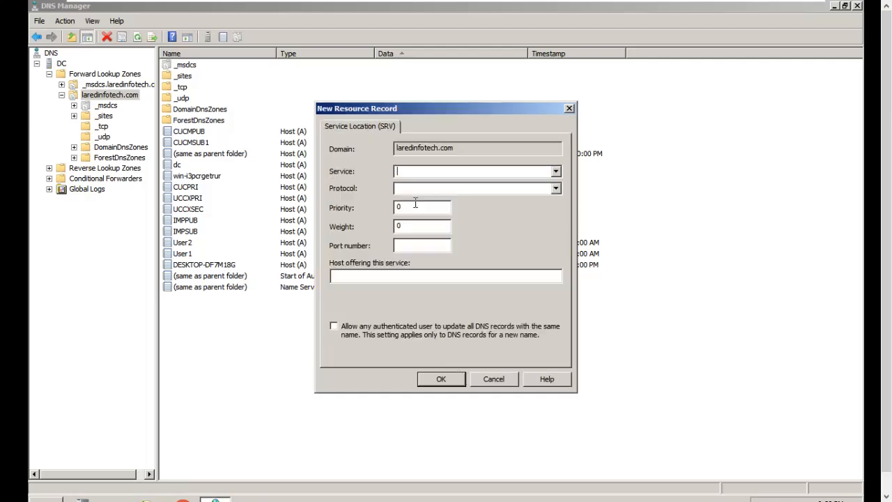
# - Set the record's service to _cuplogin, protocol to _tcp, priority to 1, weight to 10 and port number to 8443
pyautogui.write('_cuplogin')
pyautogui.click(498, 190)
pyautogui.write('_tcp')
pyautogui.press('Tab')
pyautogui.write('1')
pyautogui.press('Tab')
pyautogui.write('10')
pyautogui.press('Tab')
pyautogui.write('844')
pyautogui.write('3')
# - Enter imppub.laredinfotech.com as the host offering the _cuplogin service, and create the record
pyautogui.write('imppub')
pyautogui.write('.lare')
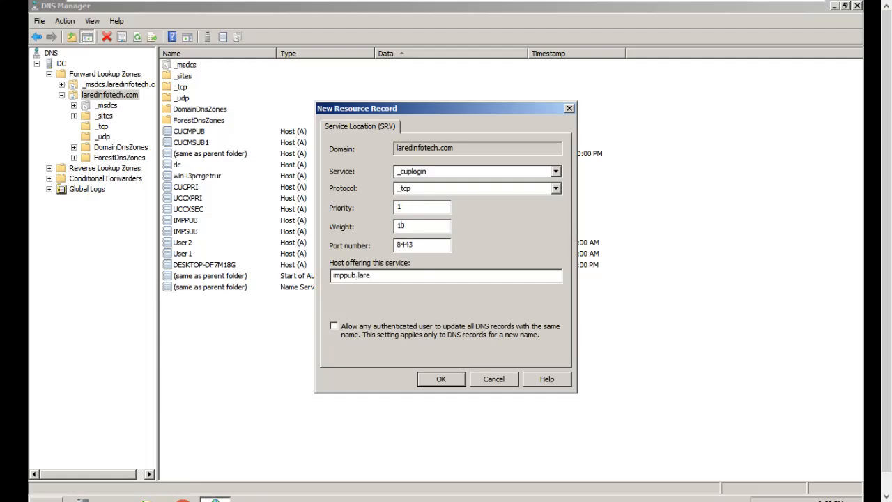
pyautogui.write('dinfotech.com')
pyautogui.moveTo(431, 276); pyautogui.dragTo(320, 273)
pyautogui.hotkey('ctrl', 'c')
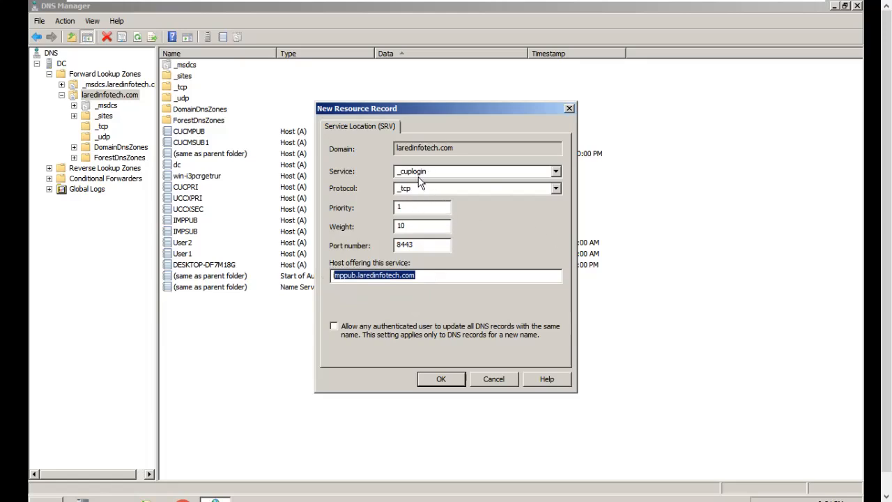
pyautogui.click(439, 380)
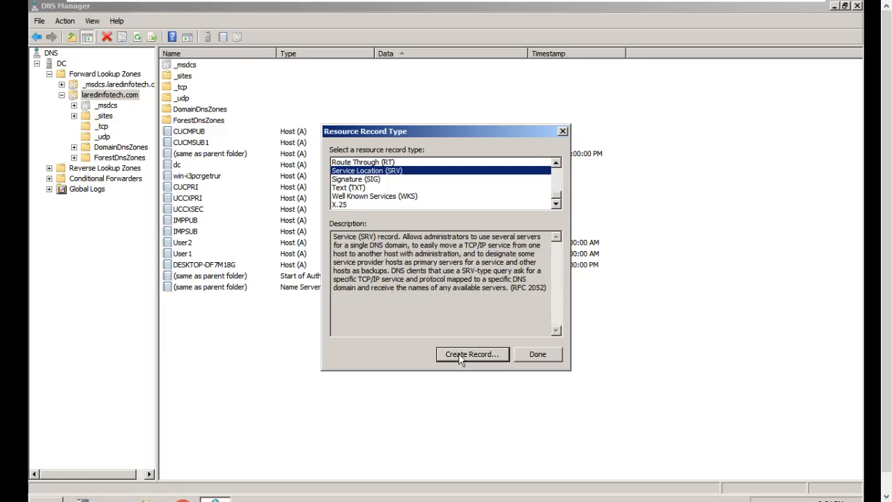
# - Start a further SRV record, with the copied host name changed to impsub.laredinfotech.com as the host offering the service
pyautogui.click(472, 354)
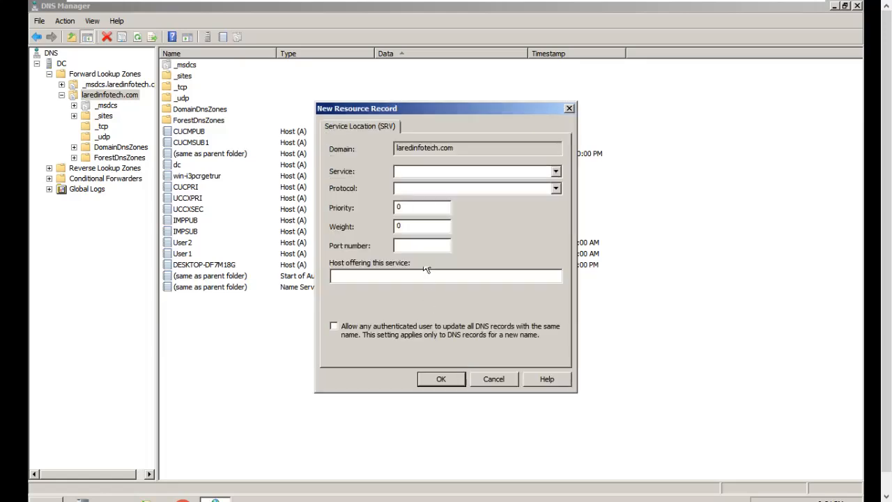
pyautogui.hotkey('ctrl', 'v')
pyautogui.moveTo(479, 170); pyautogui.dragTo(363, 166)
pyautogui.hotkey('ctrl', 'x')
pyautogui.click(394, 275)
pyautogui.hotkey('ctrl', 'v')
pyautogui.click(350, 276)
pyautogui.press('BackSpace')
pyautogui.write('s')
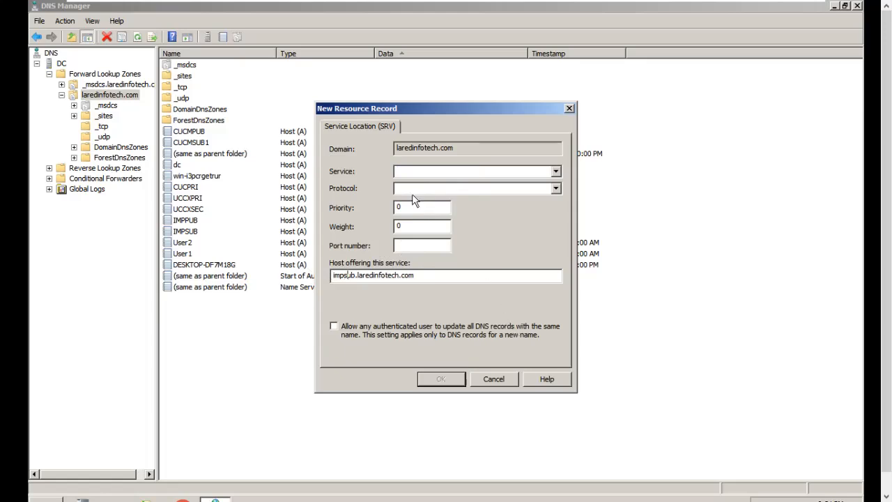
# - Set the impsub record's service to _cuplogin, protocol to _tcp, priority to 2, weight to 20 and port number to 8443
pyautogui.click(406, 173)
pyautogui.write('_cuplogin')
pyautogui.press('Tab')
pyautogui.write('_tcp')
pyautogui.press('Tab')
pyautogui.write('2')
pyautogui.press('Tab')
pyautogui.write('20')
pyautogui.click(408, 246)
pyautogui.write('8443')
# - Create the impsub record, finish adding records, and list the contents of the zone's _tcp folder
pyautogui.click(435, 379)
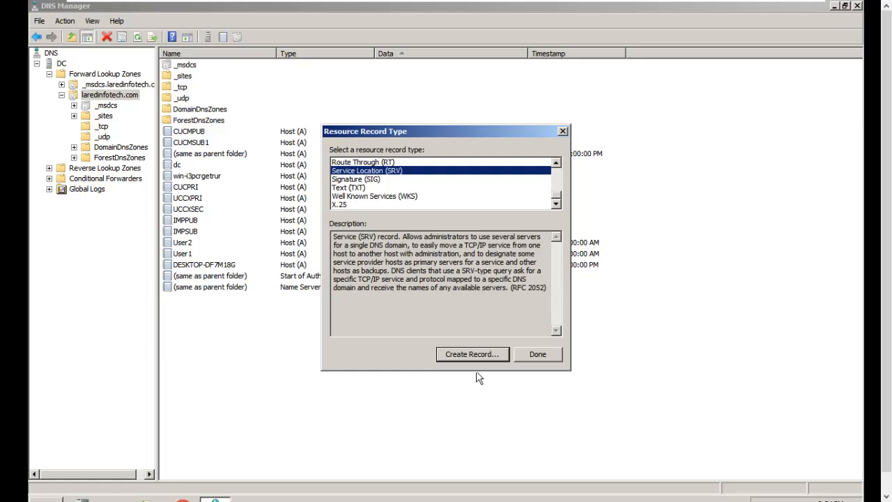
pyautogui.click(542, 354)
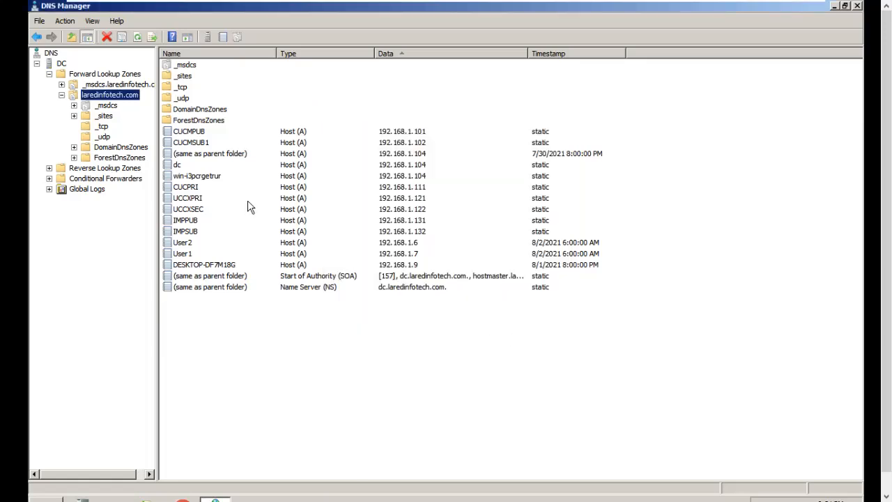
pyautogui.click(103, 126)
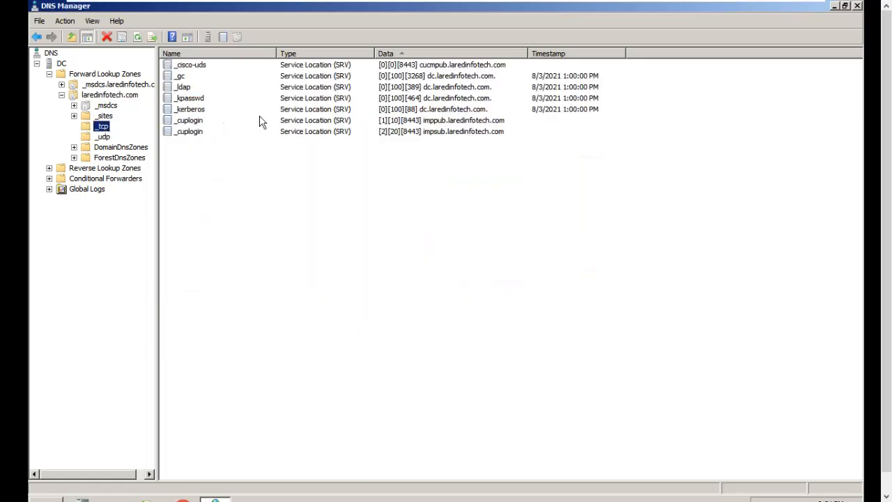
# - Sort the SRV records in the _tcp folder by name
pyautogui.click(448, 55)
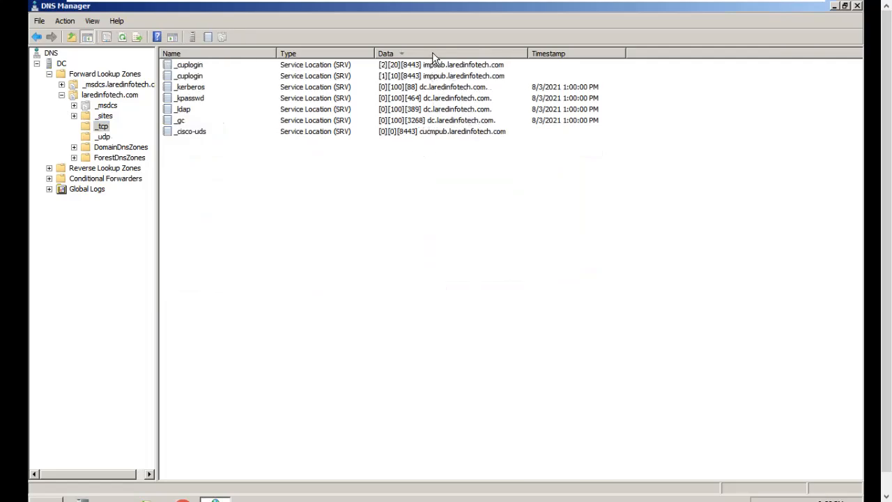
pyautogui.click(433, 56)
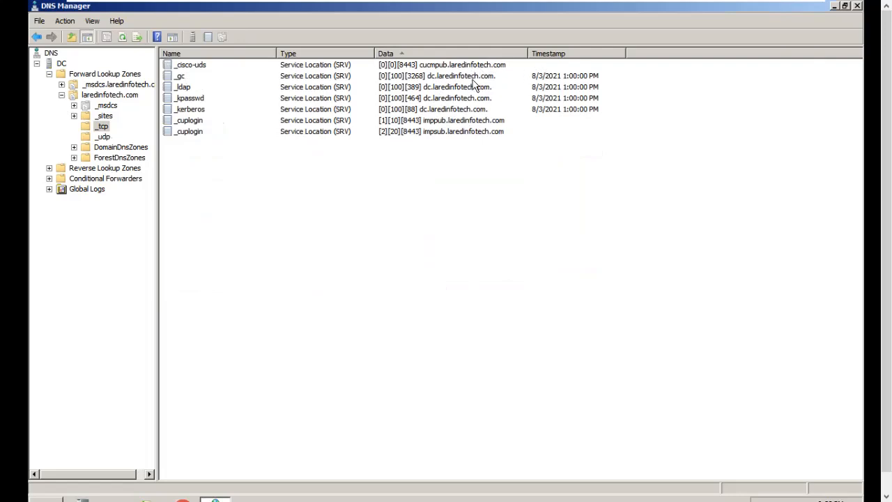
pyautogui.click(446, 65)
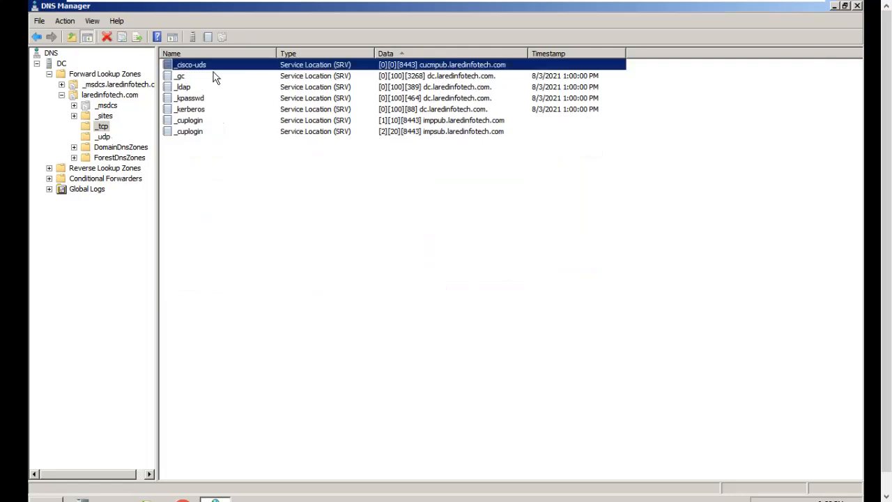
pyautogui.click(202, 55)
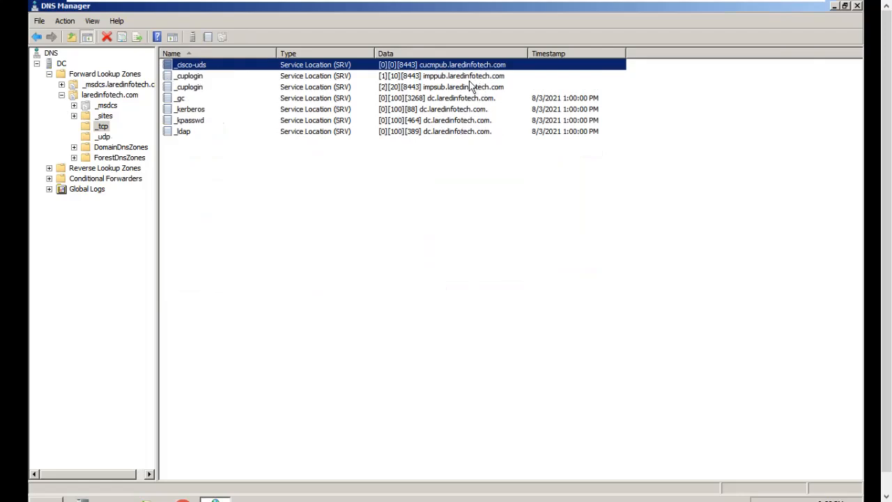
# - Review the properties of the imppub and impsub _cuplogin records without changing them
pyautogui.click(195, 79)
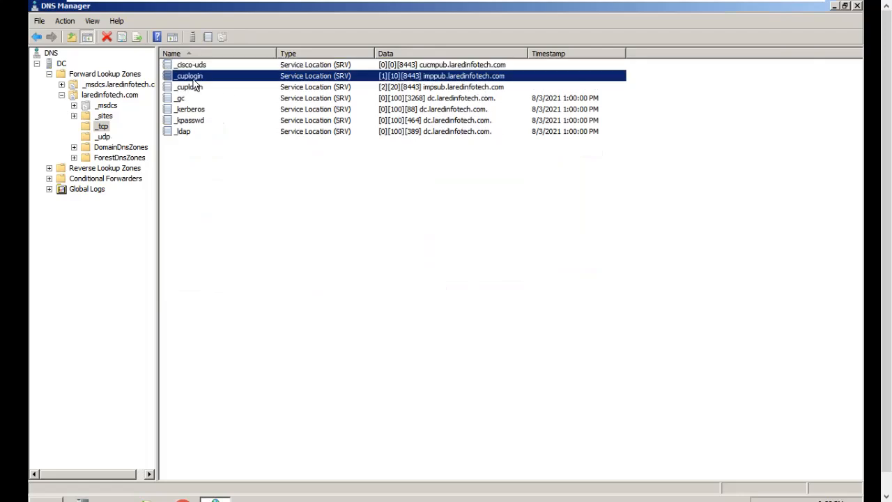
pyautogui.doubleClick(217, 76)
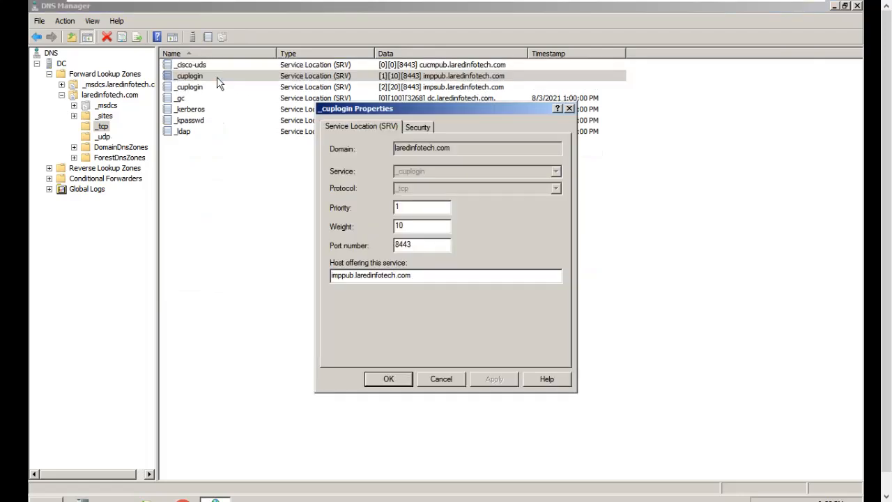
pyautogui.click(444, 380)
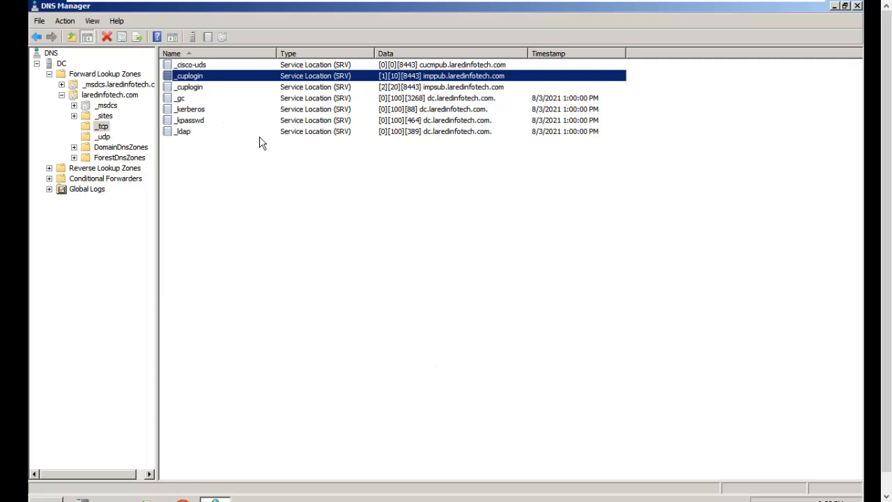
pyautogui.click(442, 87)
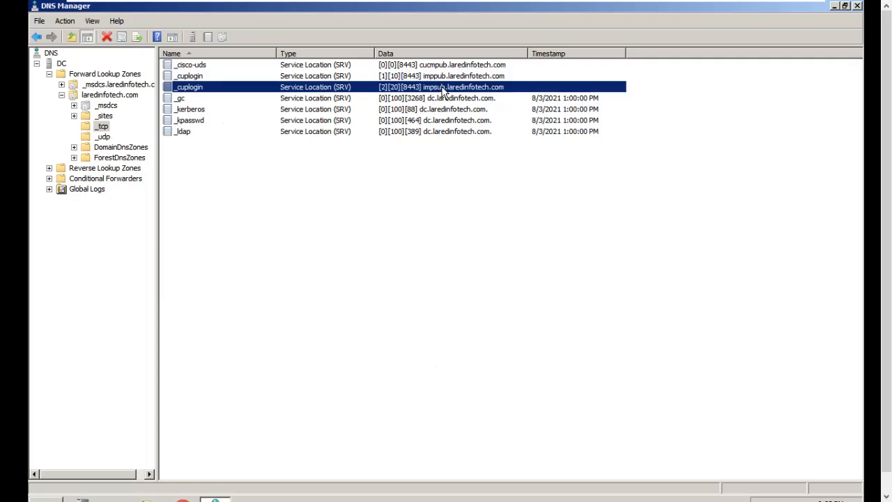
pyautogui.doubleClick(444, 91)
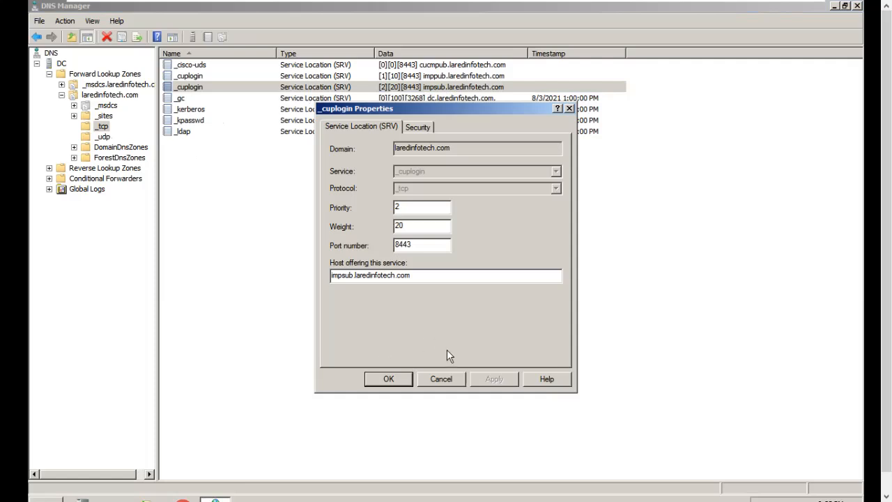
pyautogui.click(443, 380)
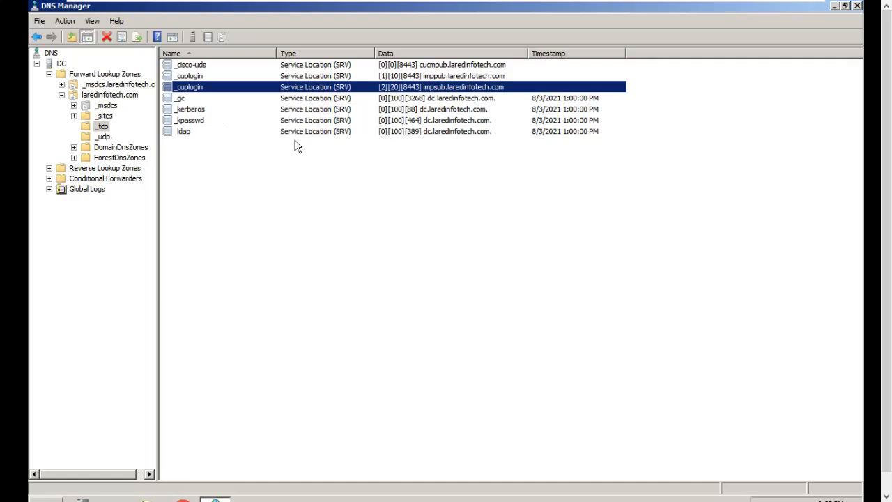
# - Check the host (A) records for IMPPUB, IMPSUB, CUCMPUB and CUCMSUB1 in the laredinfotech.com zone
pyautogui.click(92, 91)
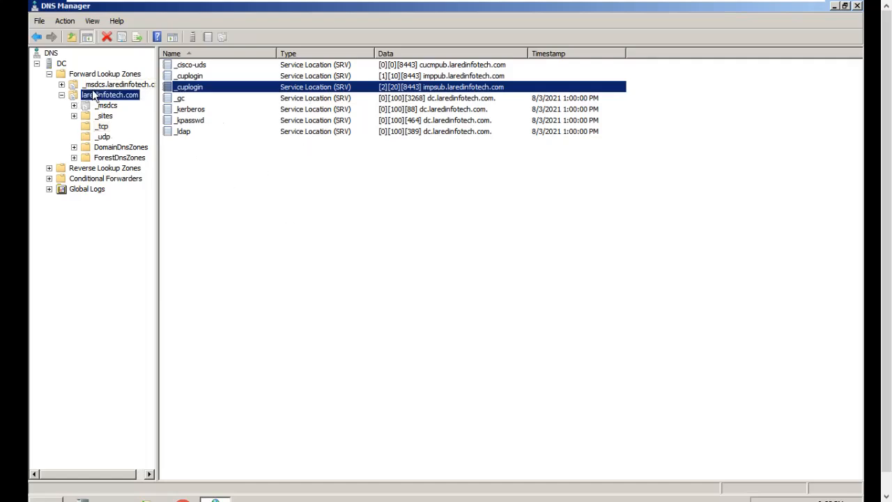
pyautogui.click(195, 220)
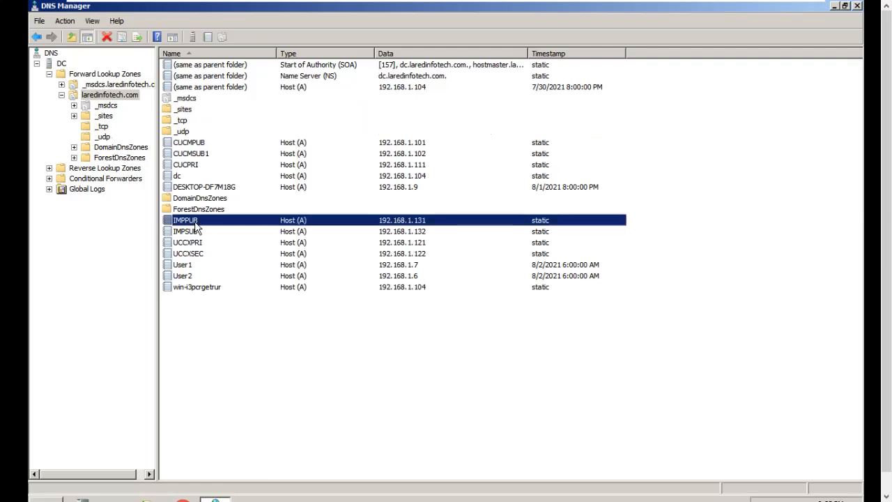
pyautogui.click(197, 232)
pyautogui.click(197, 142)
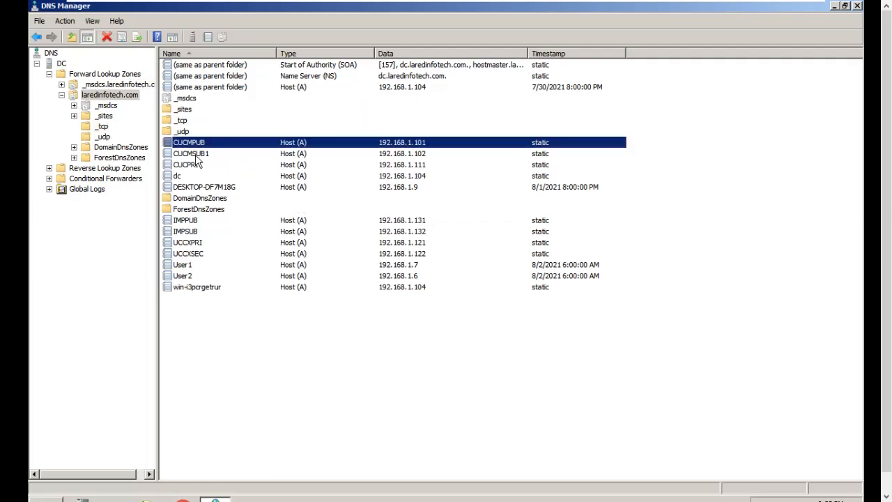
pyautogui.click(199, 154)
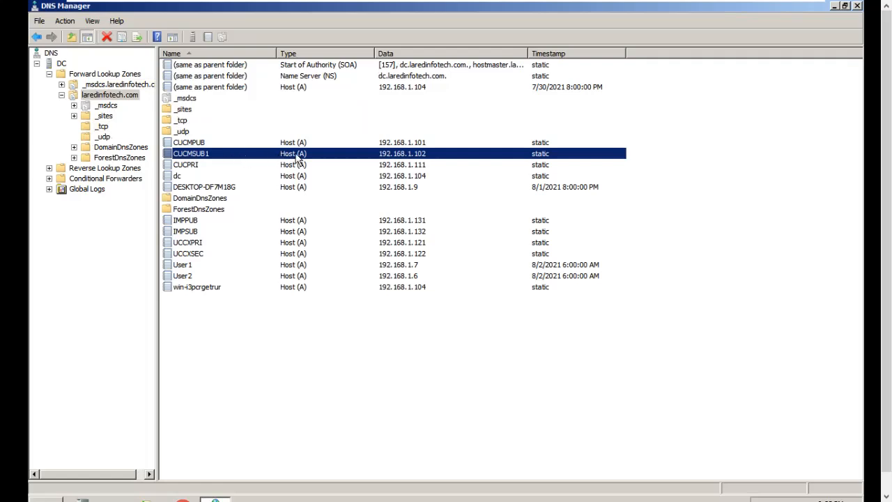
pyautogui.click(195, 143)
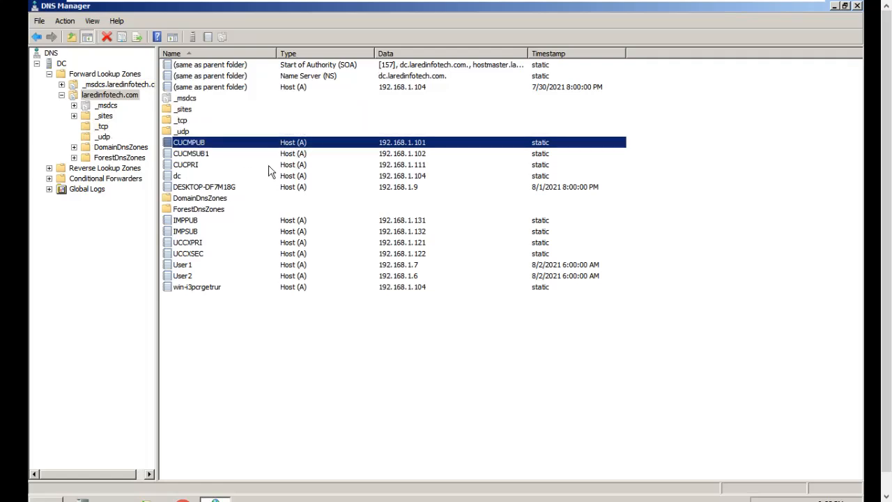
pyautogui.click(256, 356)
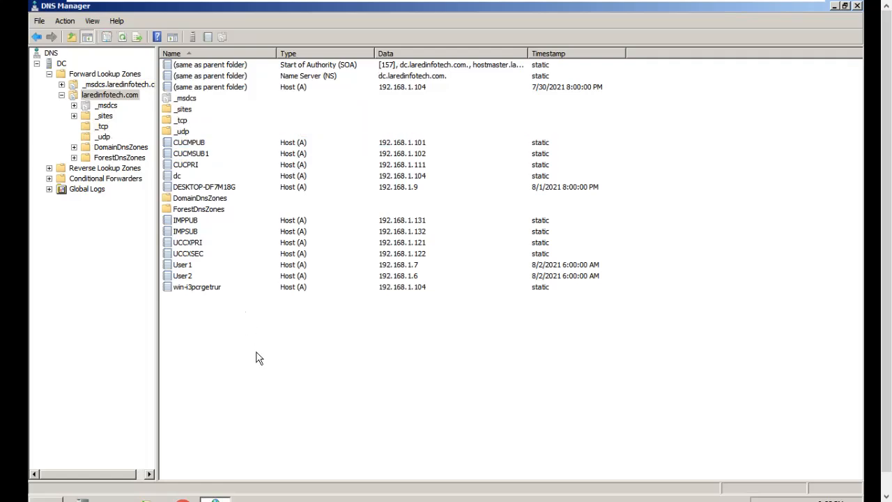
# - List the _tcp folder again and select the _cisco-uds record together with both _cuplogin records
pyautogui.click(103, 127)
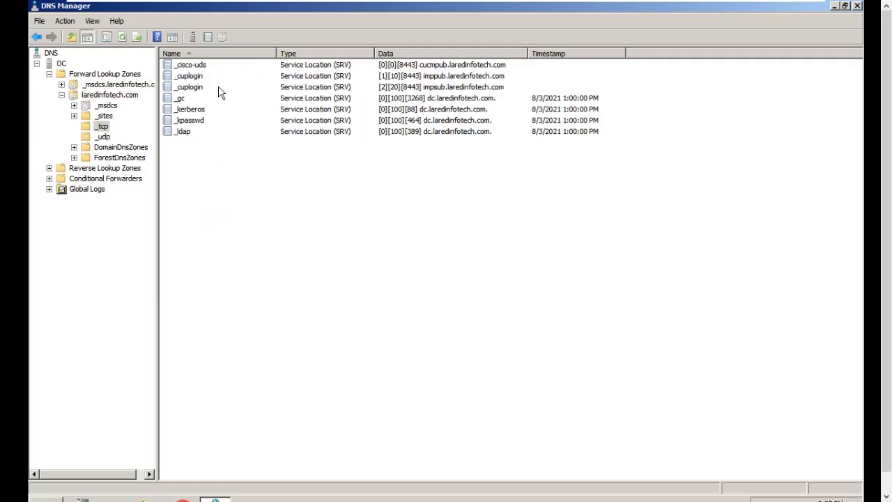
pyautogui.click(198, 69)
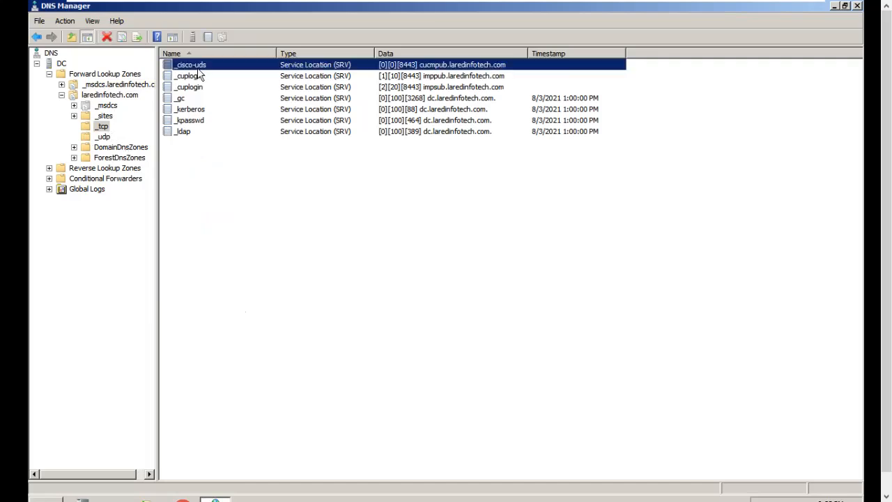
pyautogui.click(192, 78)
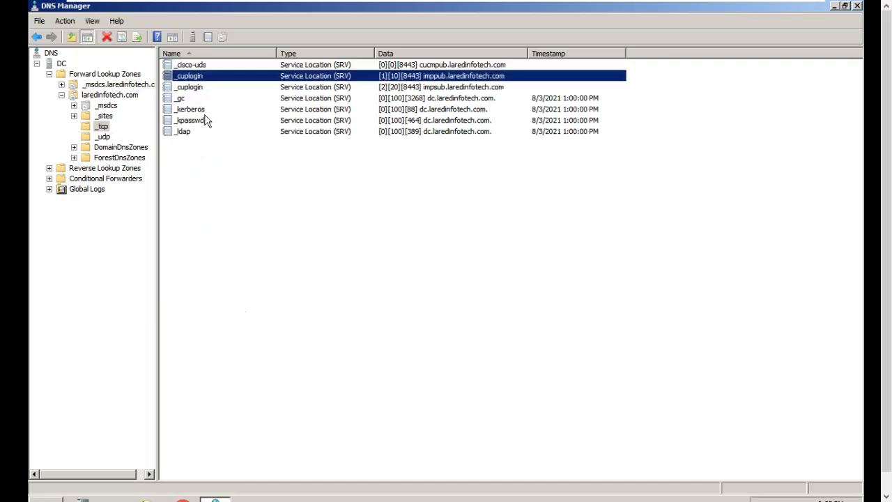
pyautogui.click(188, 88)
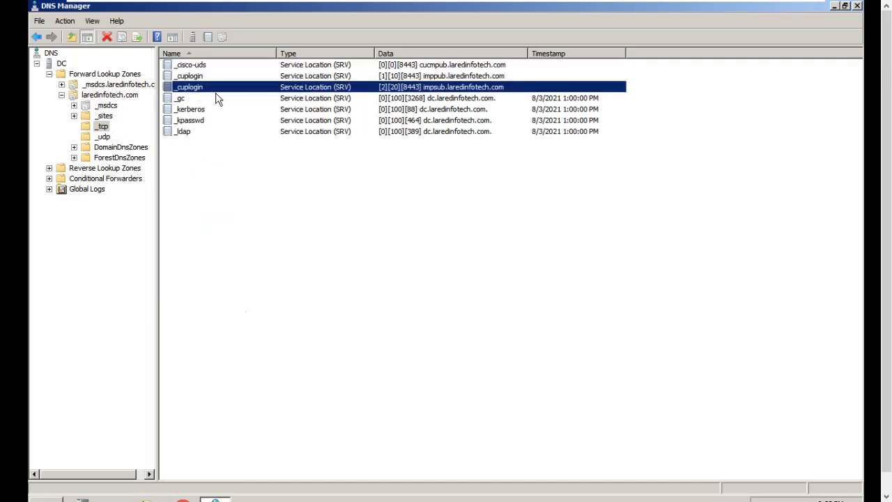
pyautogui.moveTo(673, 84); pyautogui.dragTo(219, 64)
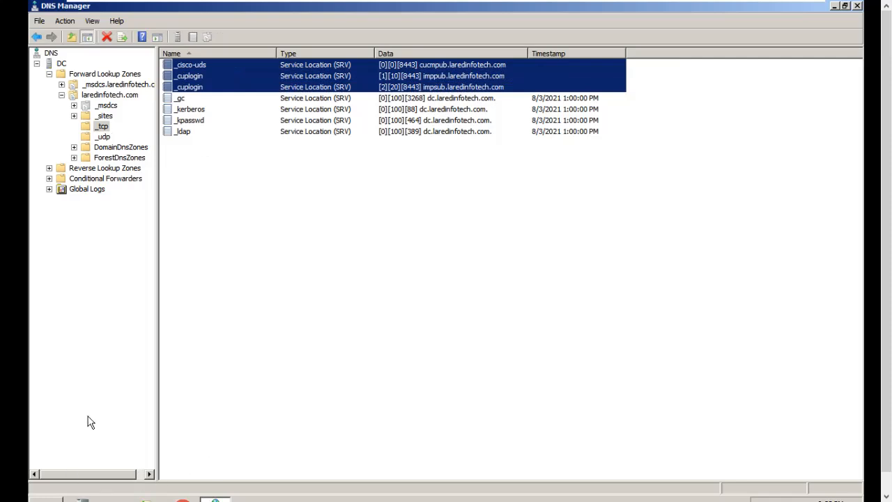
# - Open Command Prompt, start an interactive nslookup session and set the query type to srv
pyautogui.press('super')
pyautogui.click(83, 210)
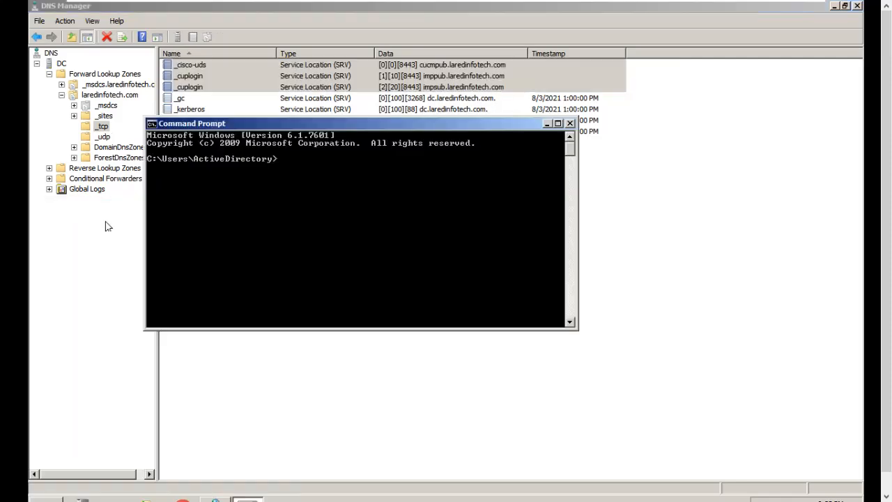
pyautogui.write('nslookup')
pyautogui.press('Return')
pyautogui.write('set type=')
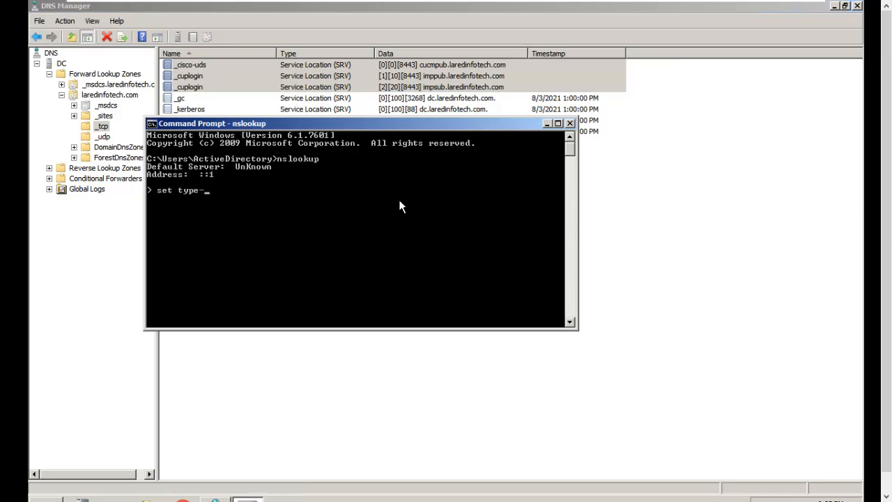
pyautogui.write('srv')
pyautogui.press('Return')
# - Query _cisco-uds._tcp.laredinfotech.com in the nslookup session
pyautogui.write('>')
pyautogui.press('BackSpace')
pyautogui.write('_cisco')
pyautogui.write('0')
pyautogui.press('BackSpace')
pyautogui.write('-')
pyautogui.hotkey('ctrl', 'alt')
pyautogui.hotkey('alt', 'Tab')
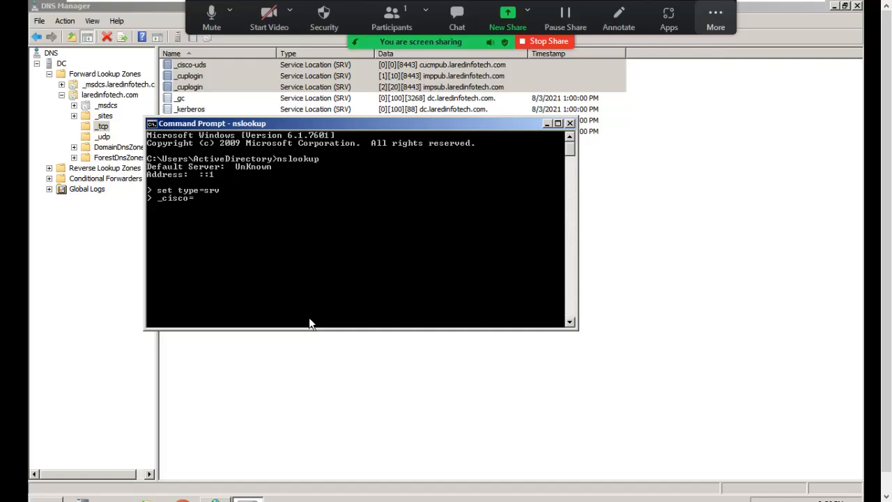
pyautogui.click(279, 244)
pyautogui.press('BackSpace')
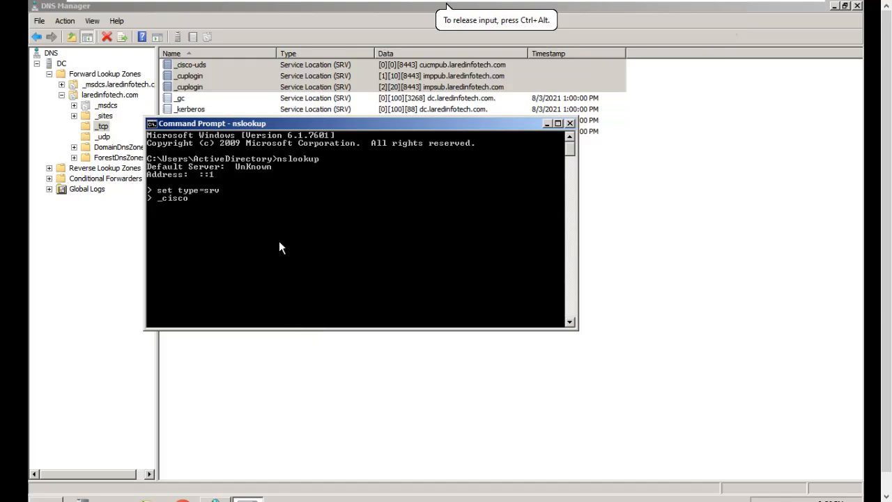
pyautogui.write('-uds')
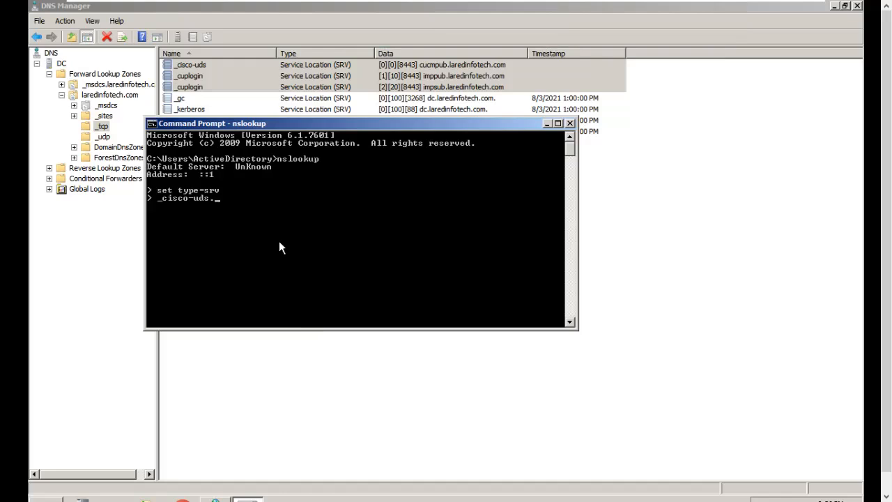
pyautogui.write('._tcp.laredinfotech.com')
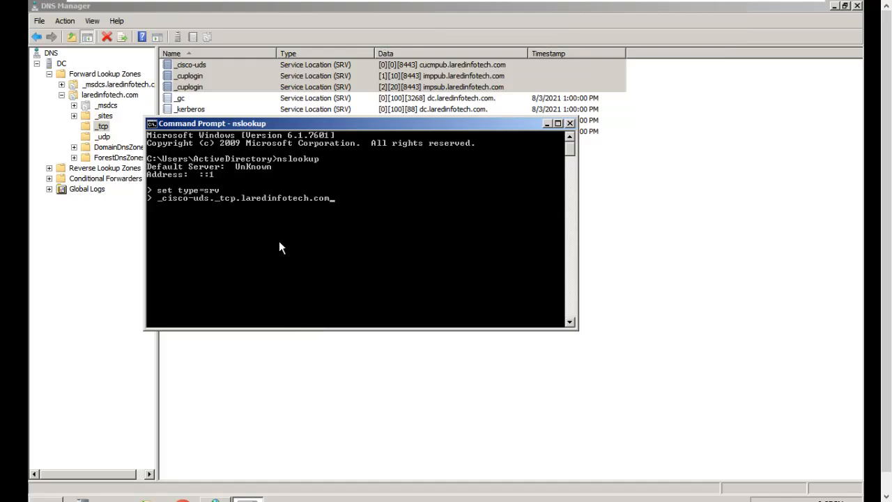
pyautogui.press('Return')
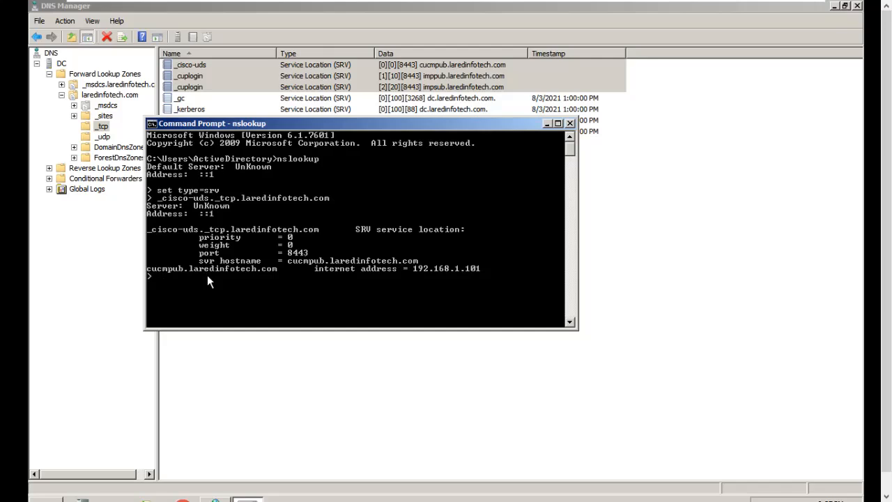
# - Exit the nslookup session and look up cucmpub.laredinfotech.com with a single nslookup command
pyautogui.write('exit')
pyautogui.press('Return')
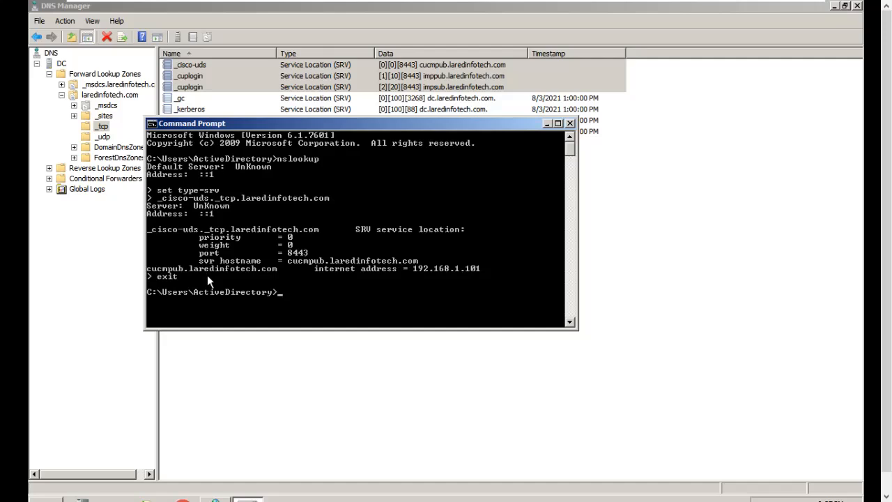
pyautogui.write('nslookup cucmpub.laredinfotech.com')
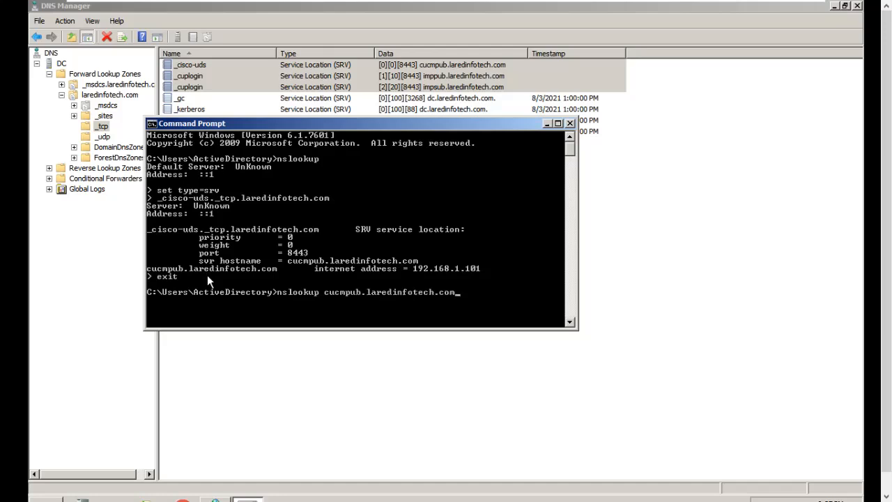
pyautogui.press('Return')
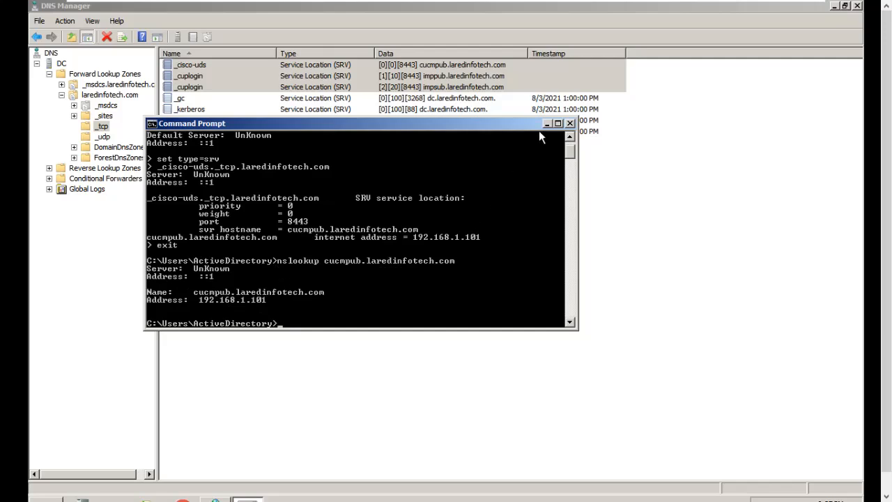
# - Close Command Prompt, clear the record selection in the _tcp folder and release input from the virtual machine
pyautogui.click(570, 123)
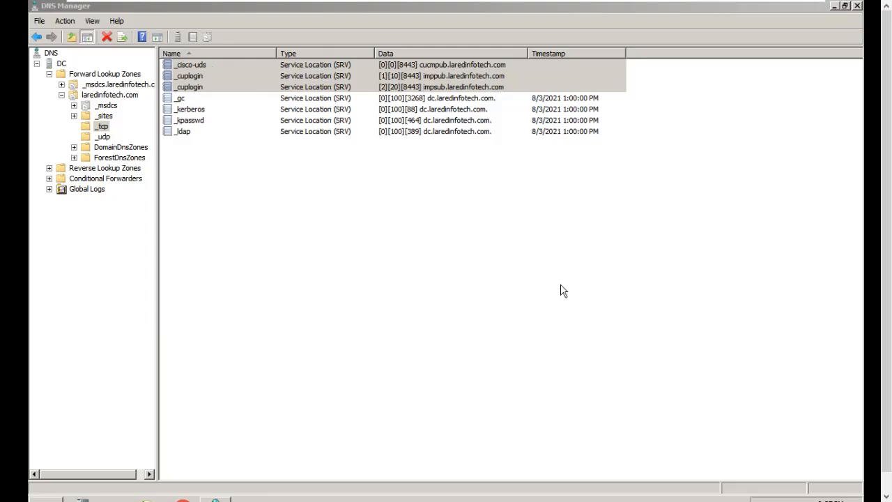
pyautogui.click(543, 14)
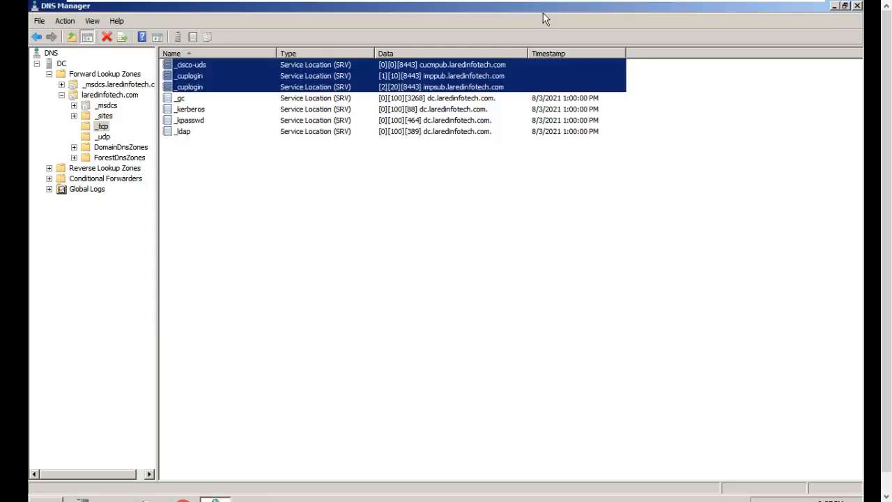
pyautogui.click(699, 145)
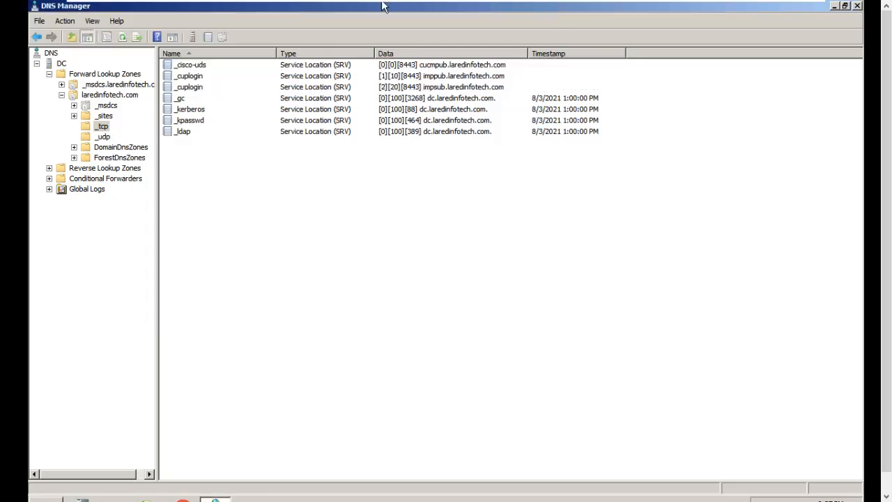
pyautogui.hotkey('ctrl', 'alt')
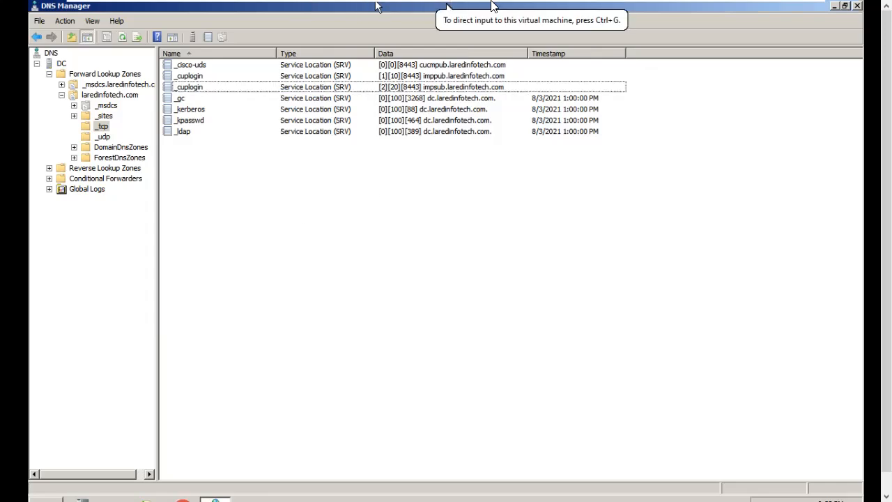
# - Switch to the User PC 1 virtual machine and unlock Windows with the administrator account password
pyautogui.moveTo(491, 3)
pyautogui.click(693, 10)
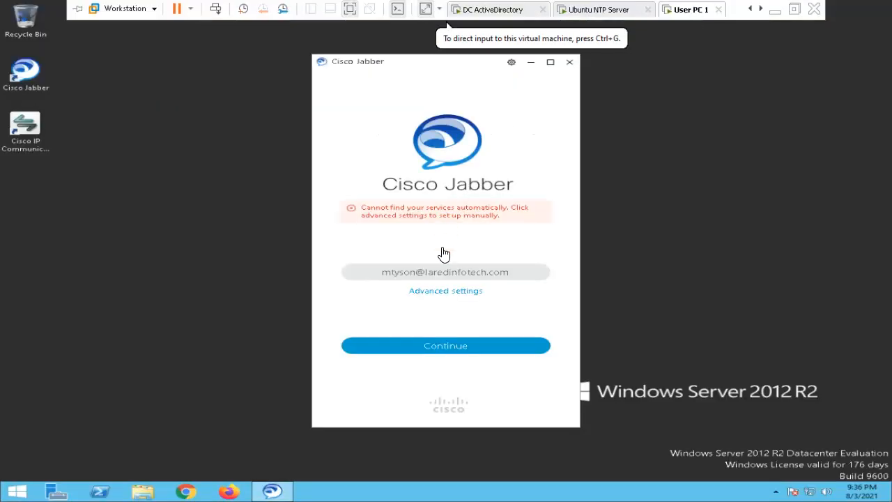
pyautogui.click(522, 10)
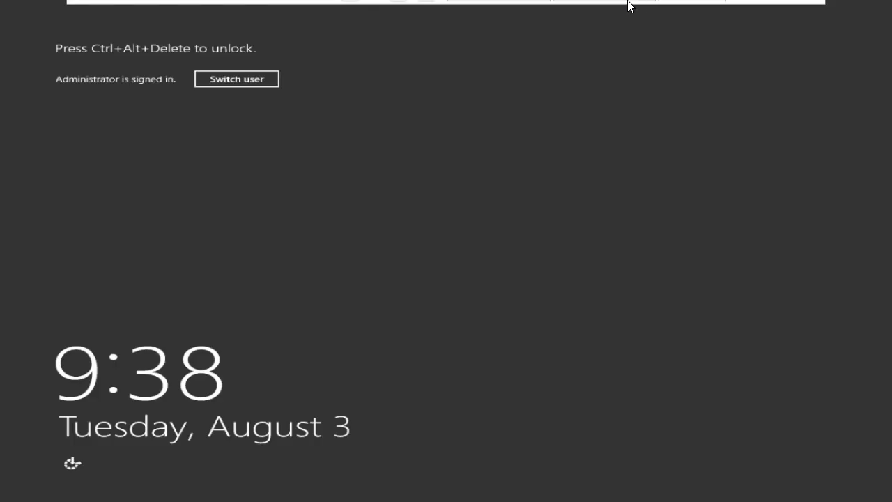
pyautogui.moveTo(662, 2)
pyautogui.rightClick(679, 14)
pyautogui.click(717, 83)
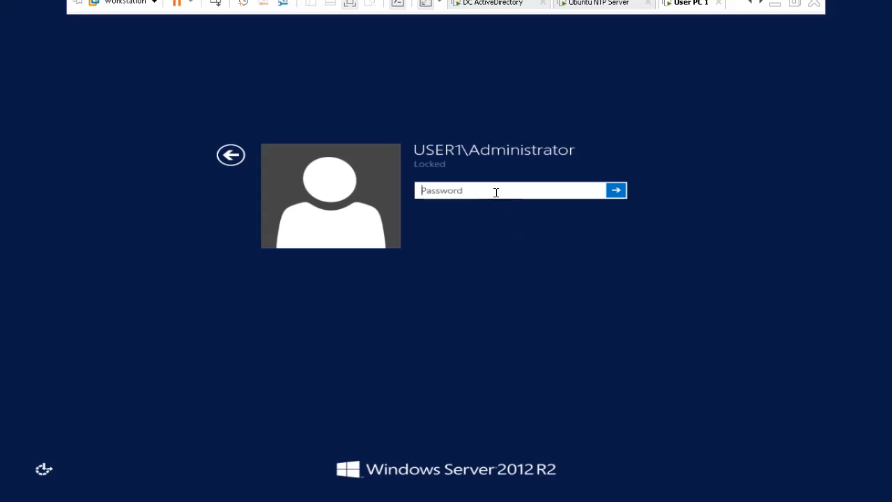
pyautogui.write('Pa$$w0rd')
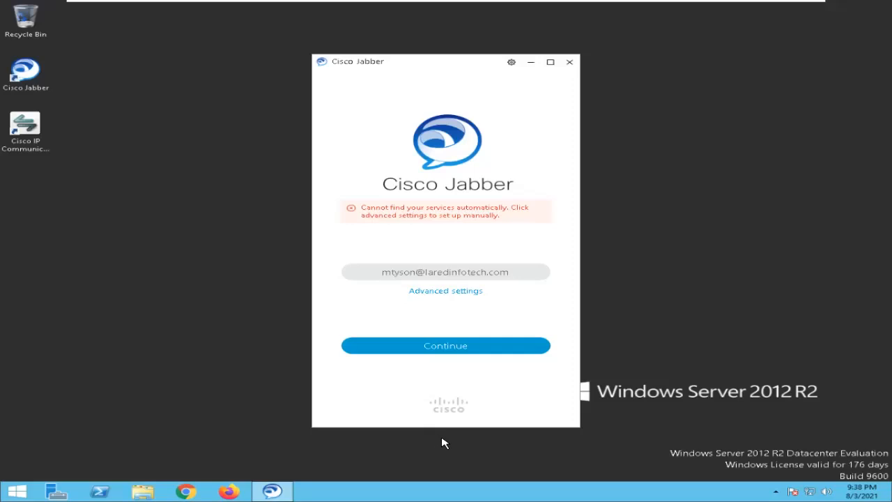
# - Run Cisco Jabber's automatic service discovery and sign in with the user's Phone Services password, submitting the sign-in a second time
pyautogui.click(457, 350)
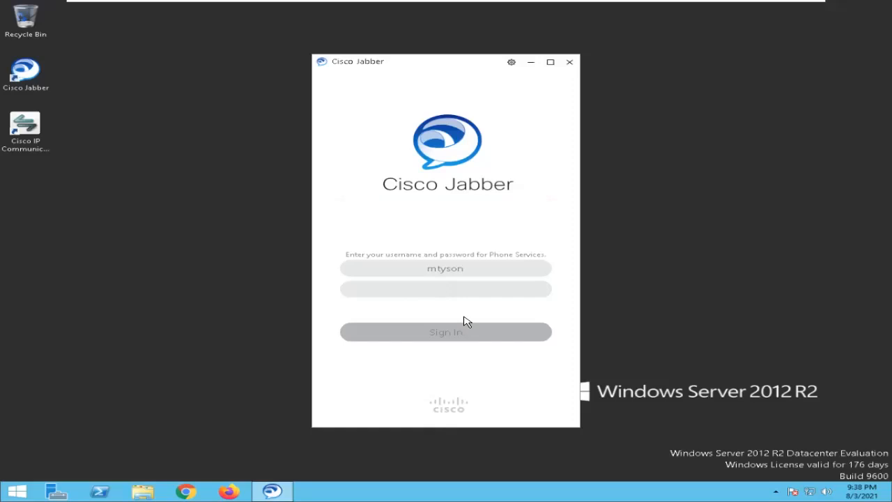
pyautogui.write('*')
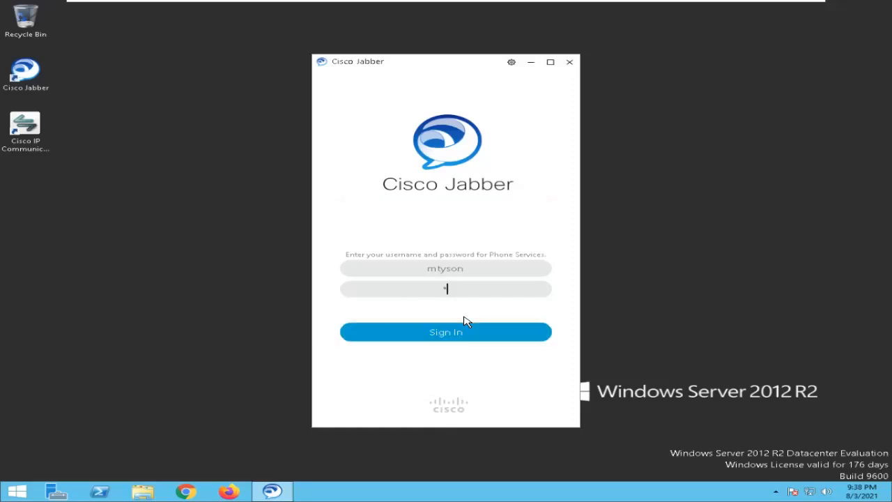
pyautogui.write('****')
pyautogui.press('Return')
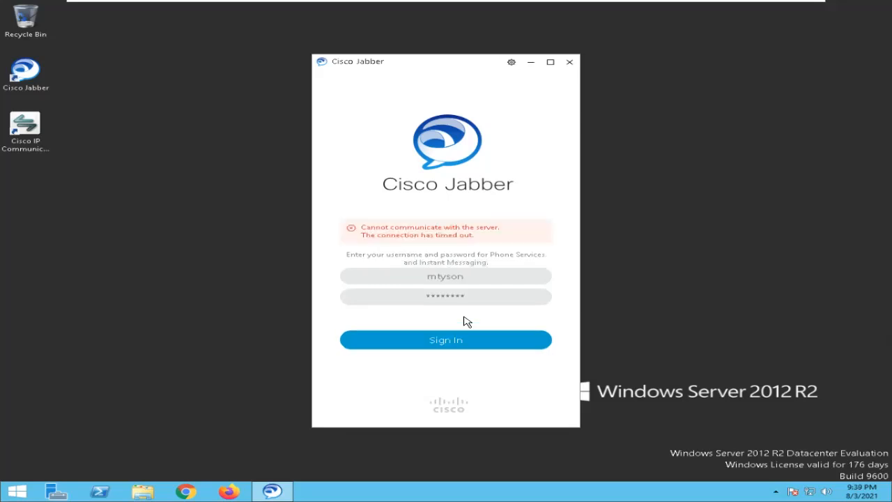
pyautogui.click(457, 342)
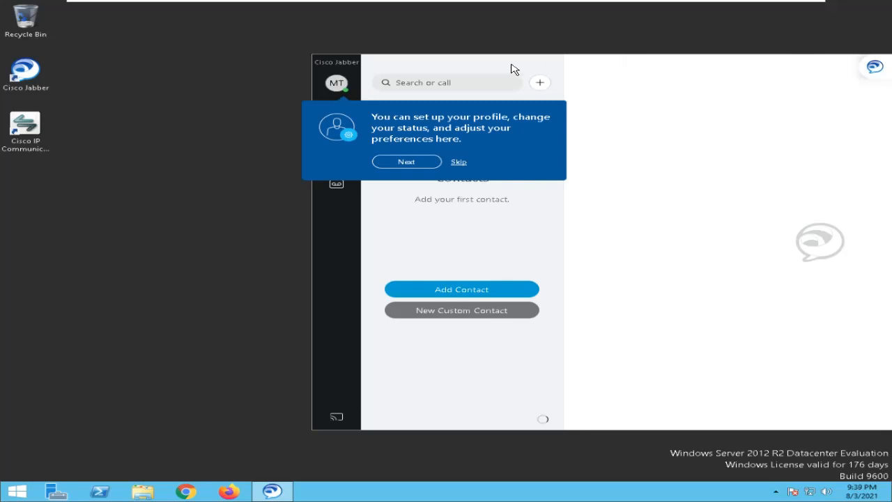
# - Skip the Jabber introduction tour, then narrow the main window and reposition it on the desktop
pyautogui.click(458, 163)
pyautogui.moveTo(572, 66); pyautogui.dragTo(383, 73)
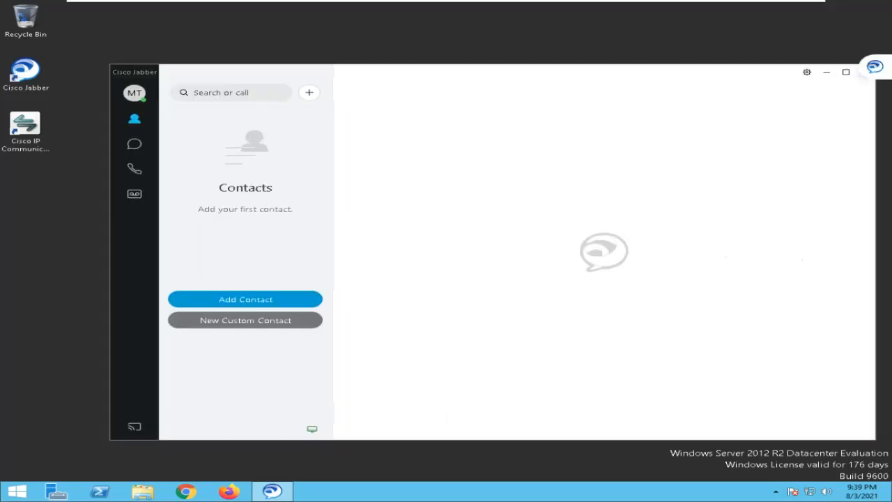
pyautogui.moveTo(876, 140); pyautogui.dragTo(488, 140)
pyautogui.moveTo(411, 74); pyautogui.dragTo(425, 62)
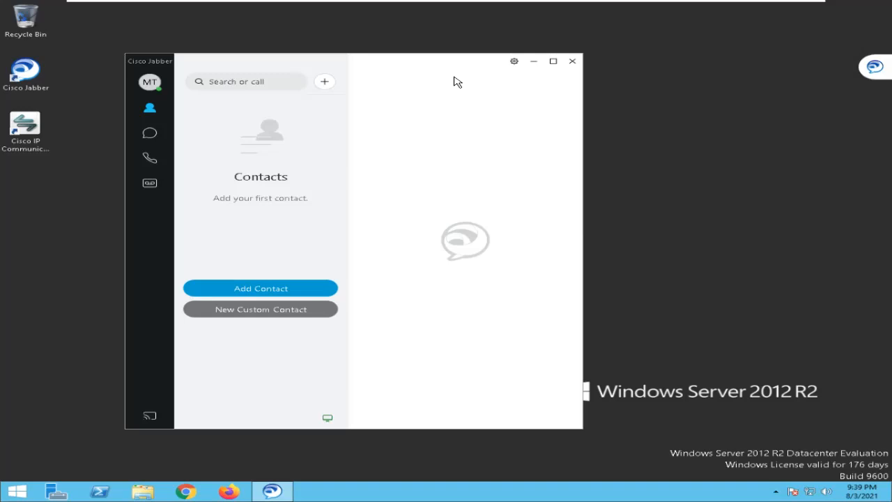
# - Set the Jabber presence status to Do Not Disturb and try out the custom status option
pyautogui.click(157, 83)
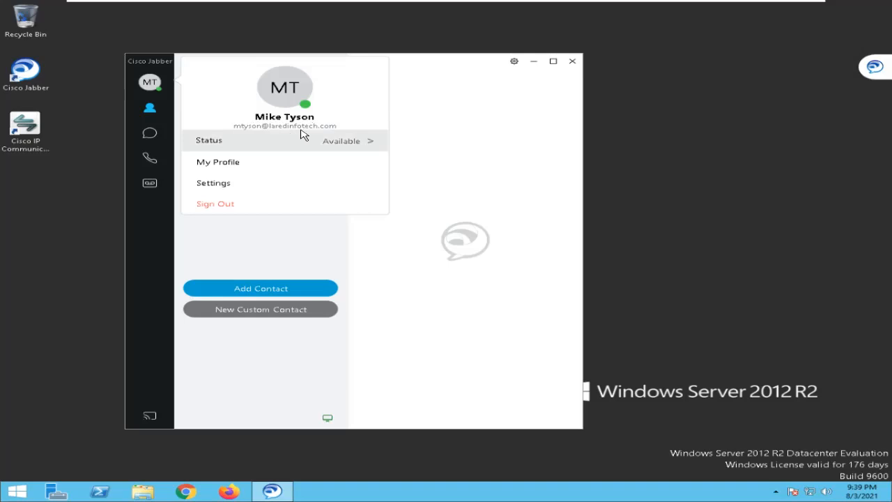
pyautogui.click(325, 141)
pyautogui.click(432, 164)
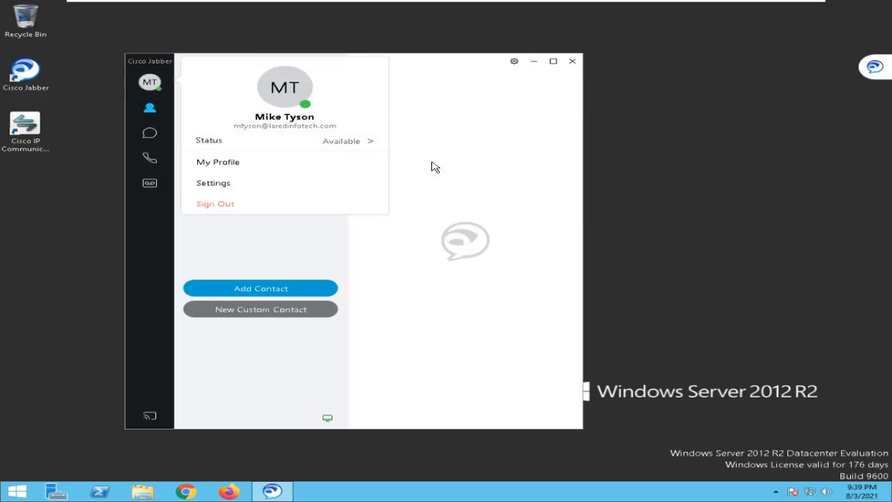
pyautogui.click(366, 144)
pyautogui.click(440, 182)
pyautogui.click(362, 144)
pyautogui.click(432, 208)
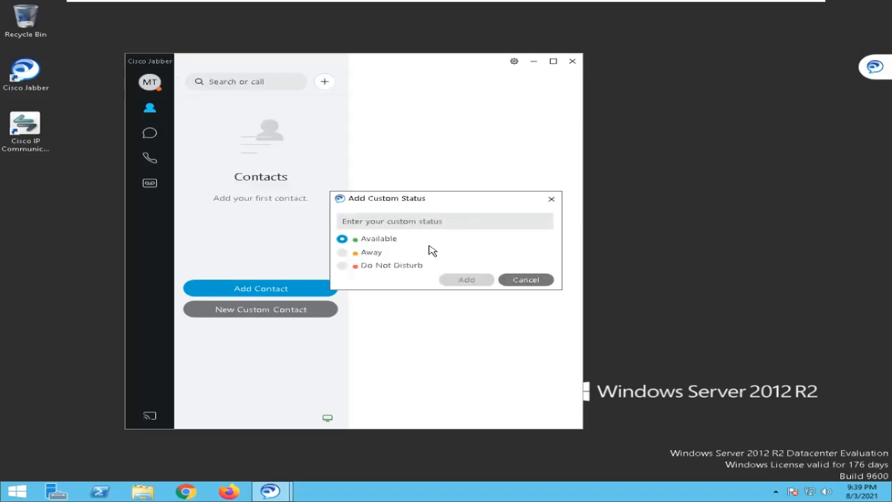
pyautogui.click(369, 221)
# - Set the Jabber presence status back to Available from the user's profile
pyautogui.click(149, 83)
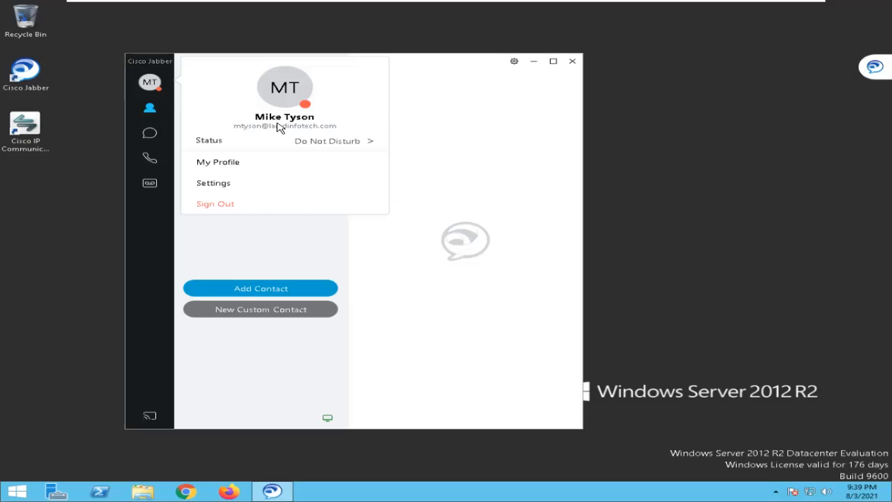
pyautogui.click(342, 144)
pyautogui.click(434, 150)
pyautogui.click(272, 242)
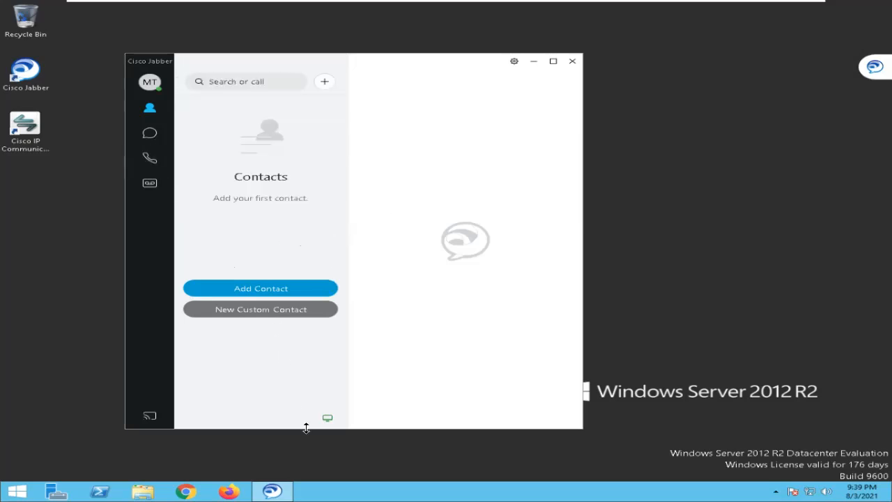
# - Select the Cisco 7960 as the Jabber device for calls and check the device connection
pyautogui.click(327, 417)
pyautogui.click(205, 325)
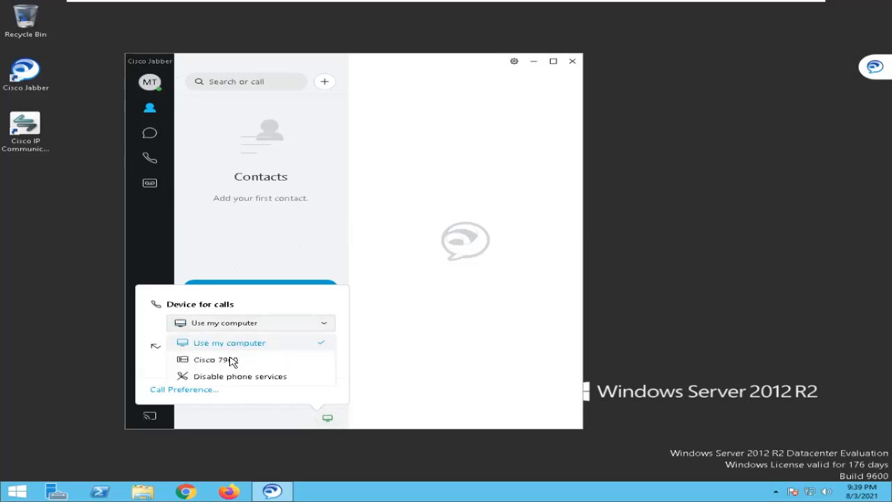
pyautogui.click(231, 360)
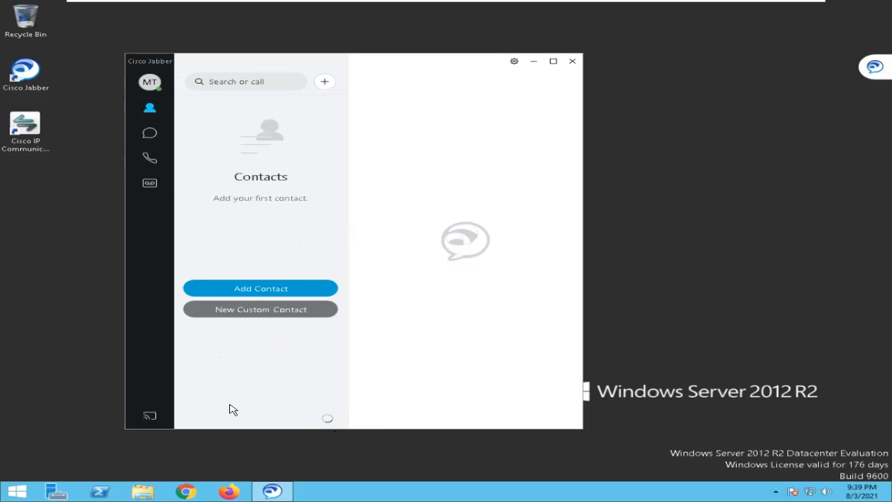
pyautogui.click(327, 420)
pyautogui.click(458, 260)
pyautogui.click(150, 82)
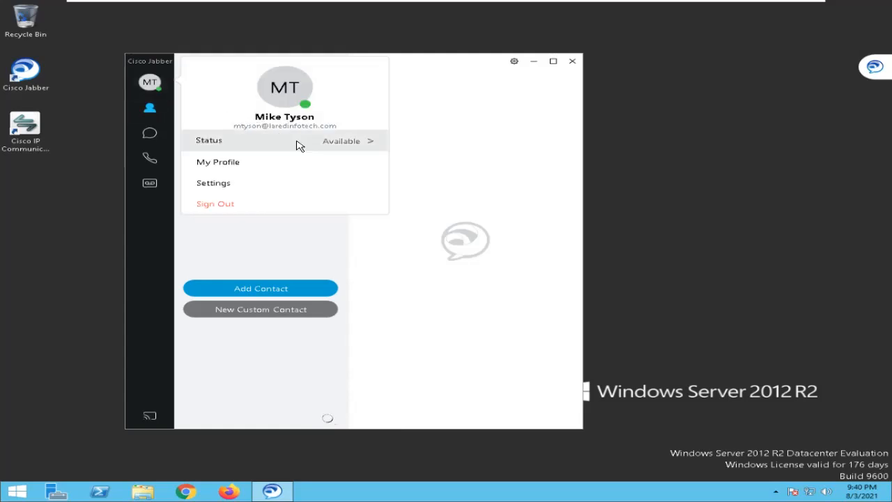
pyautogui.click(514, 62)
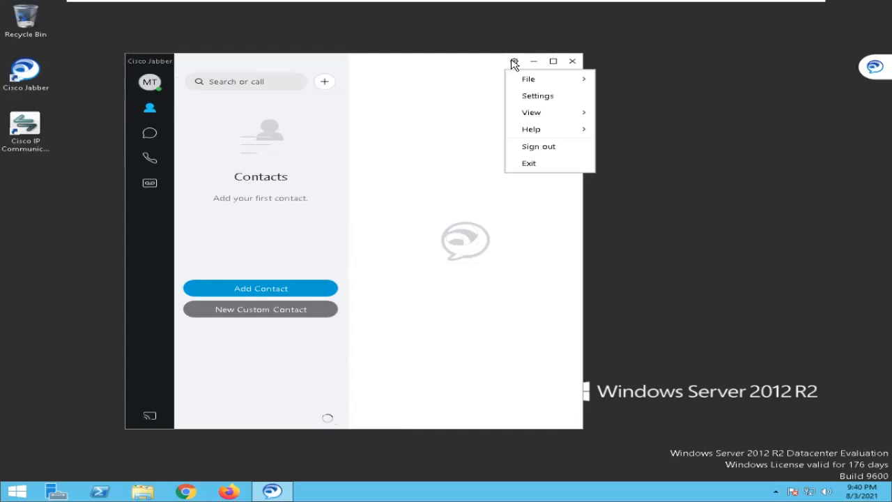
pyautogui.click(460, 151)
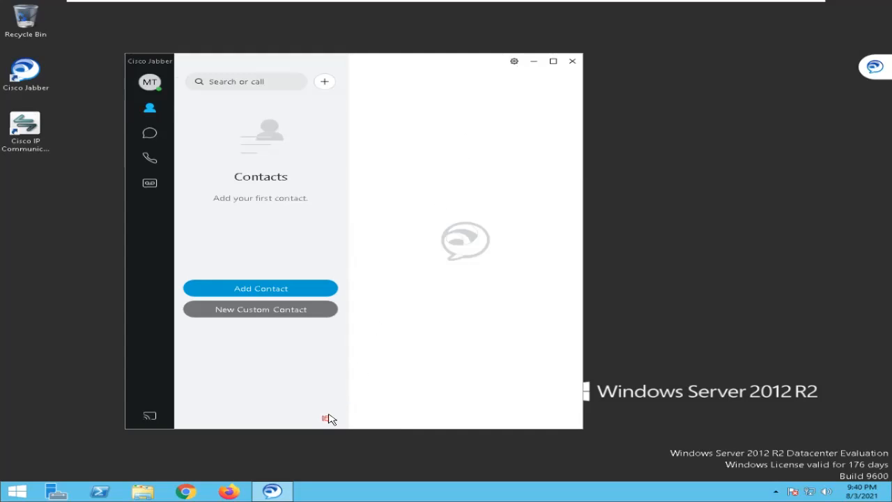
# - Set the Jabber device for calls back to Use my computer
pyautogui.click(326, 418)
pyautogui.click(227, 327)
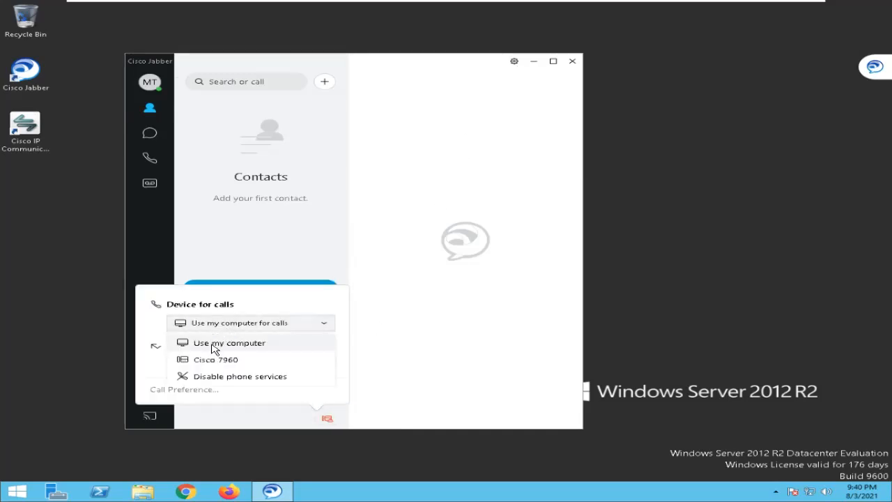
pyautogui.click(212, 349)
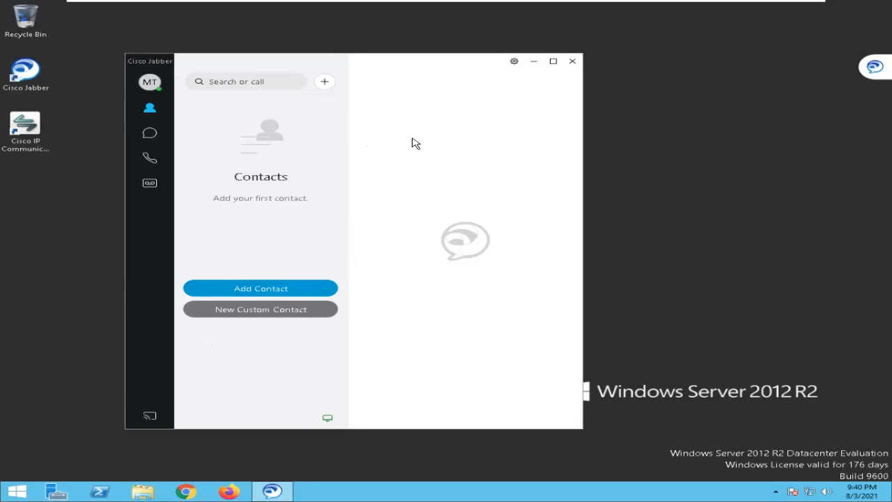
# - Start switching from the User PC 1 virtual machine to another open window on the host
pyautogui.moveTo(513, 6)
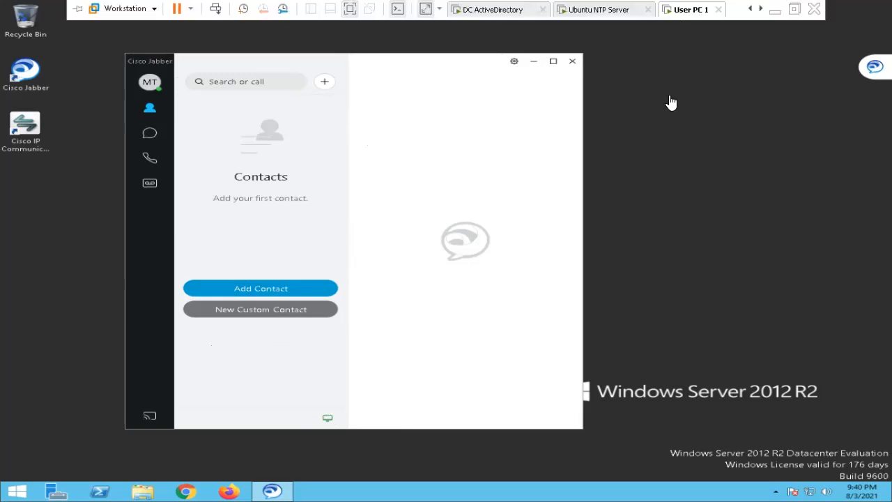
pyautogui.moveTo(543, 4)
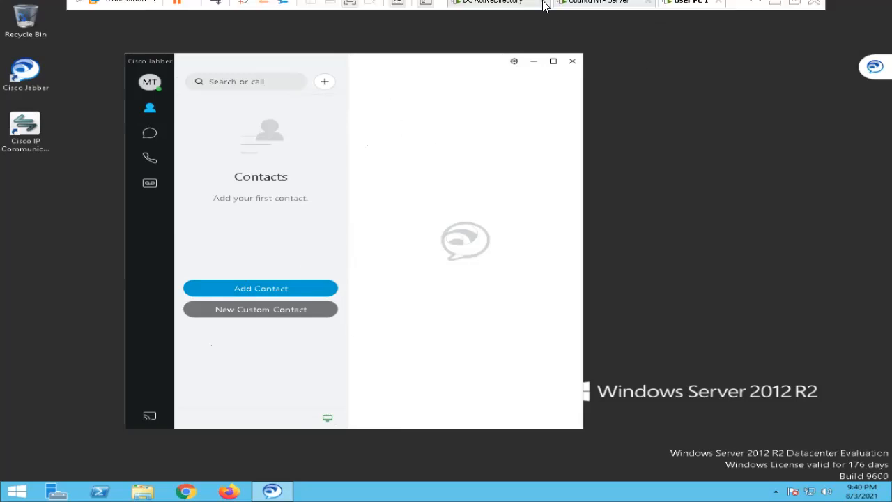
pyautogui.hotkey('alt', 'Tab')
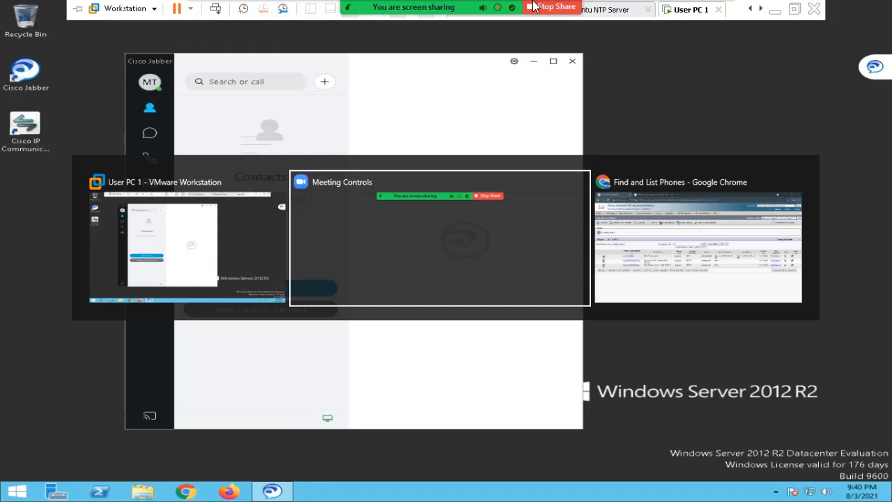